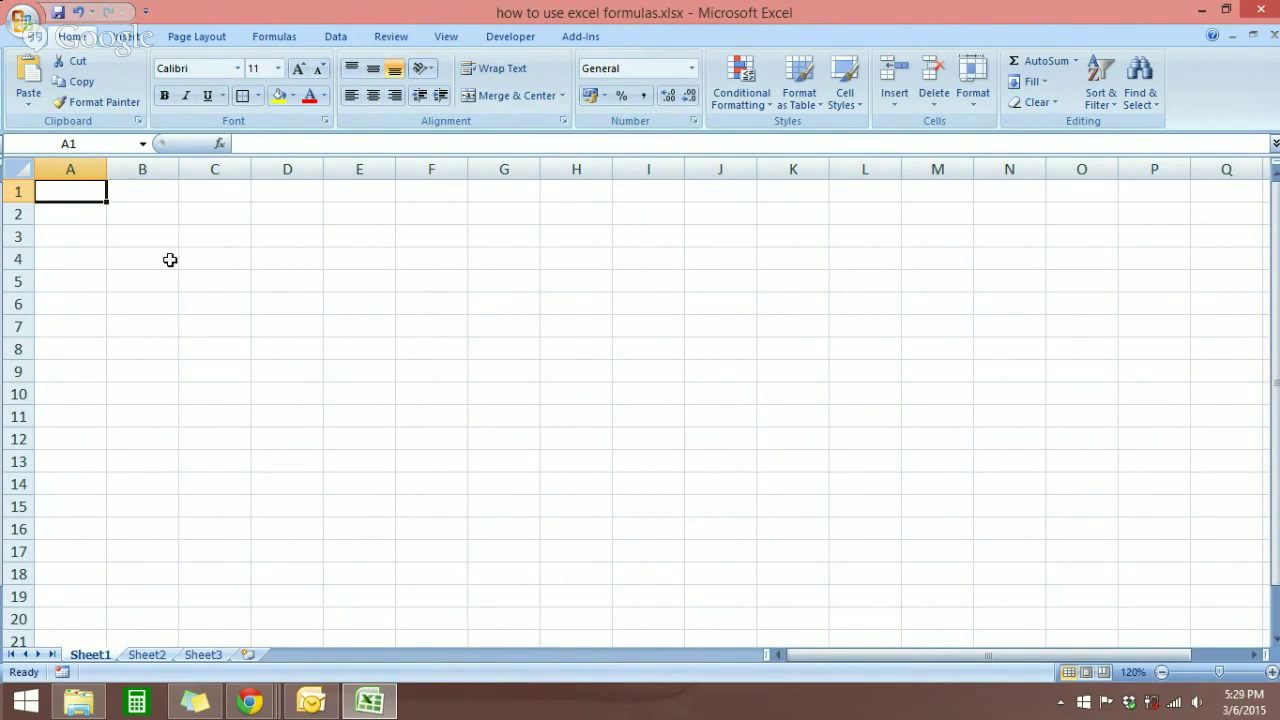
Enter the formula =183+29 in cell B2 and check it in the formula bar
click(110, 219)
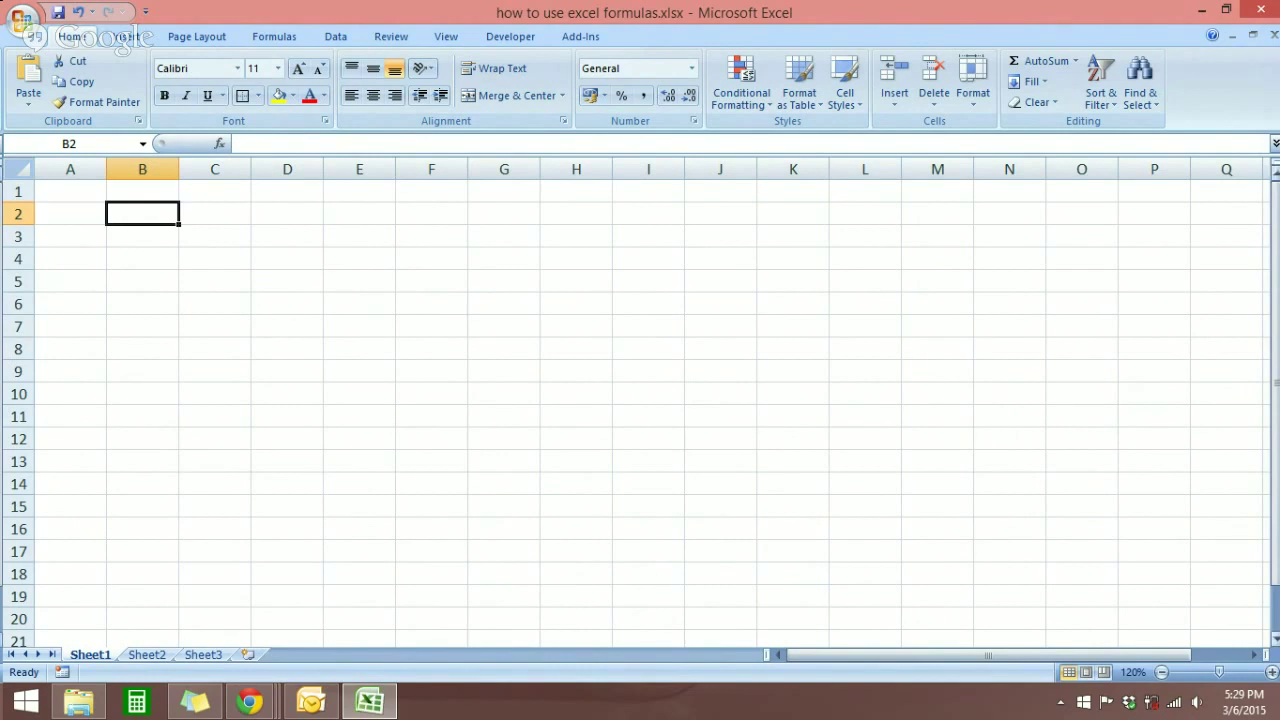
click(1272, 672)
click(1272, 672)
click(1272, 672)
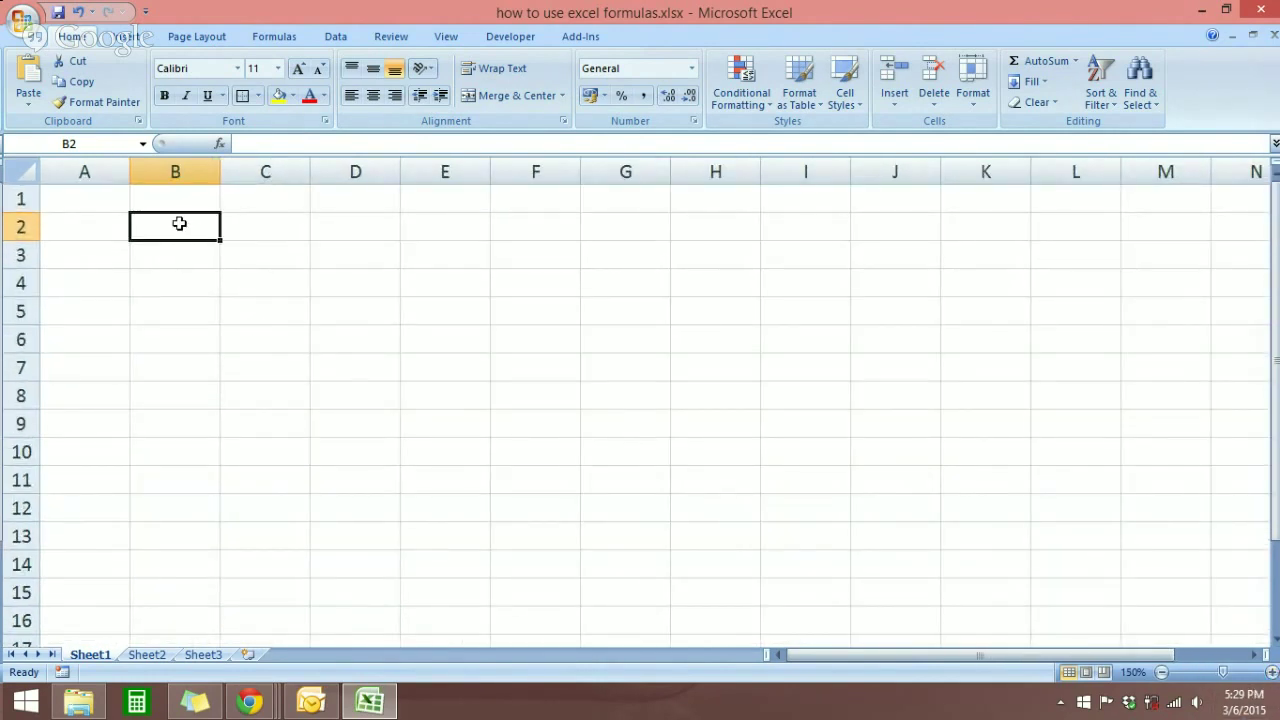
click(1272, 672)
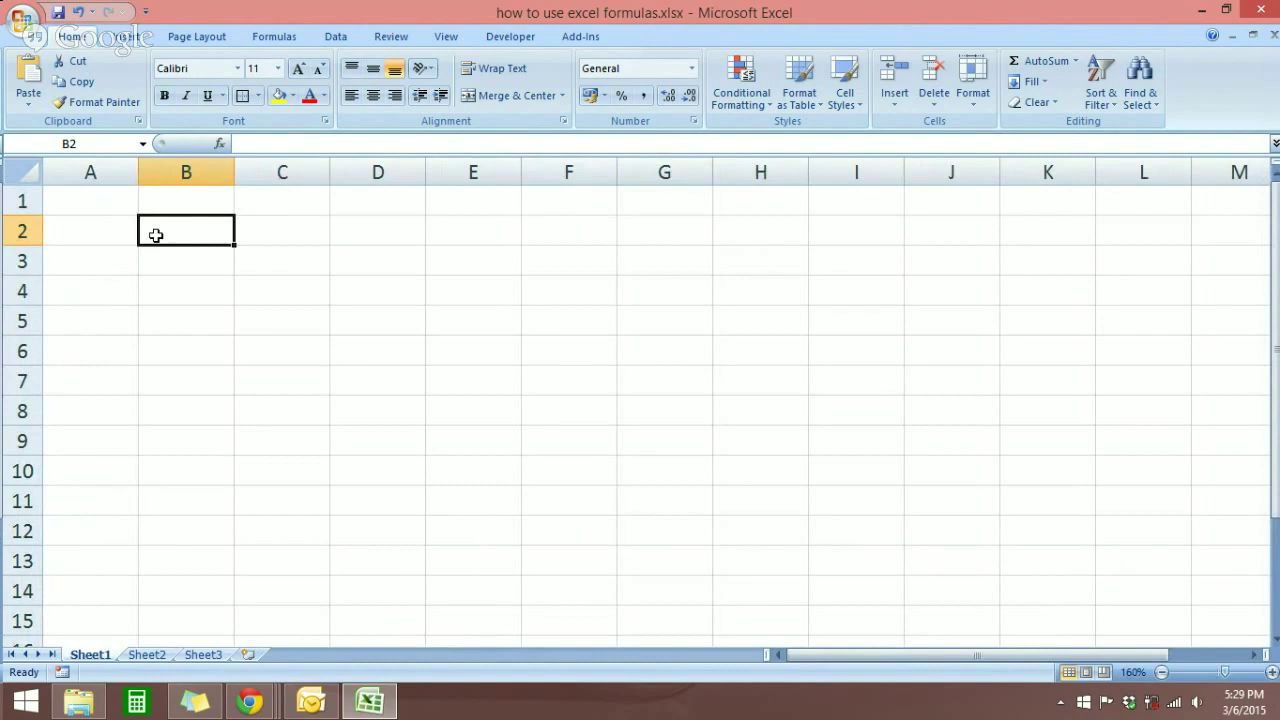
text(=)
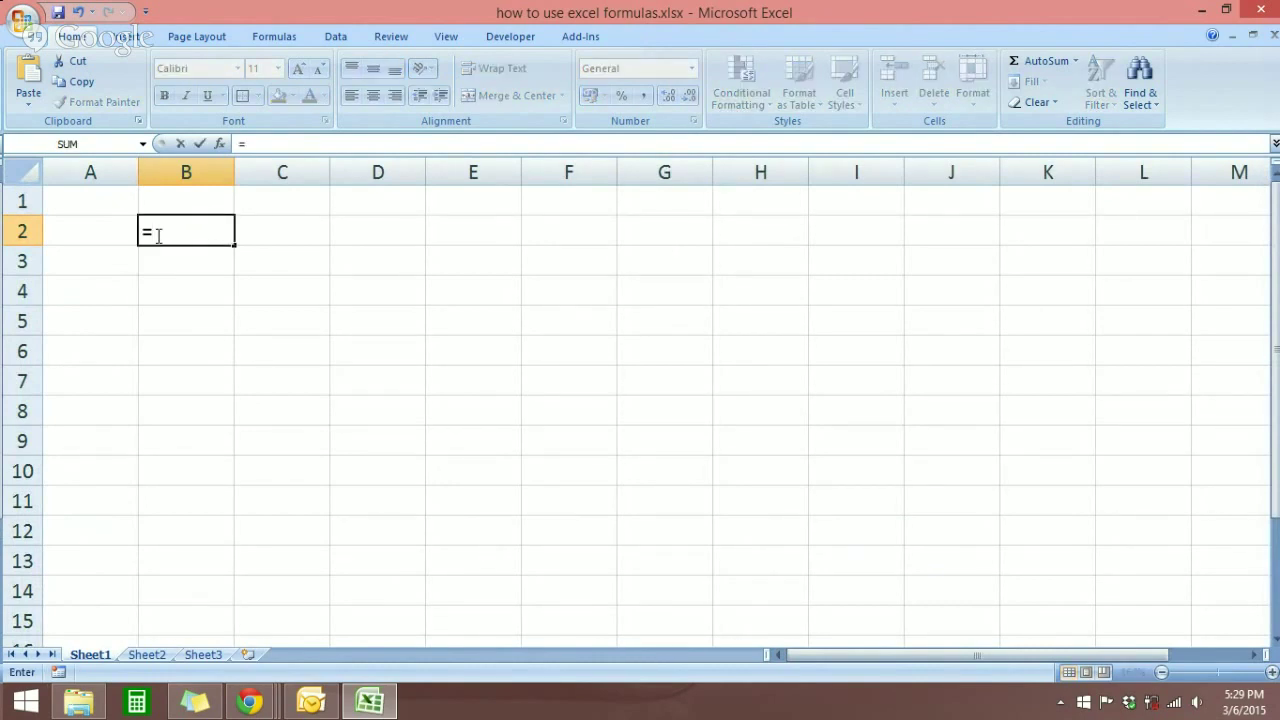
text(183+29)
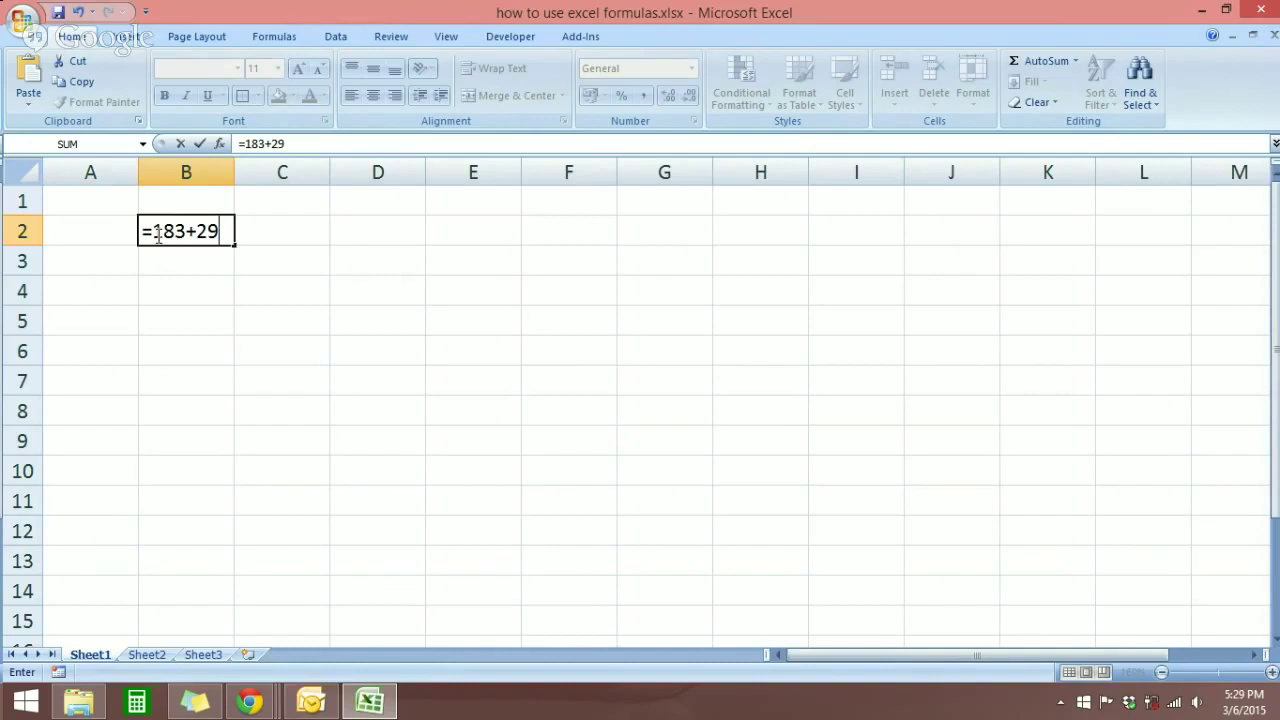
key(Return)
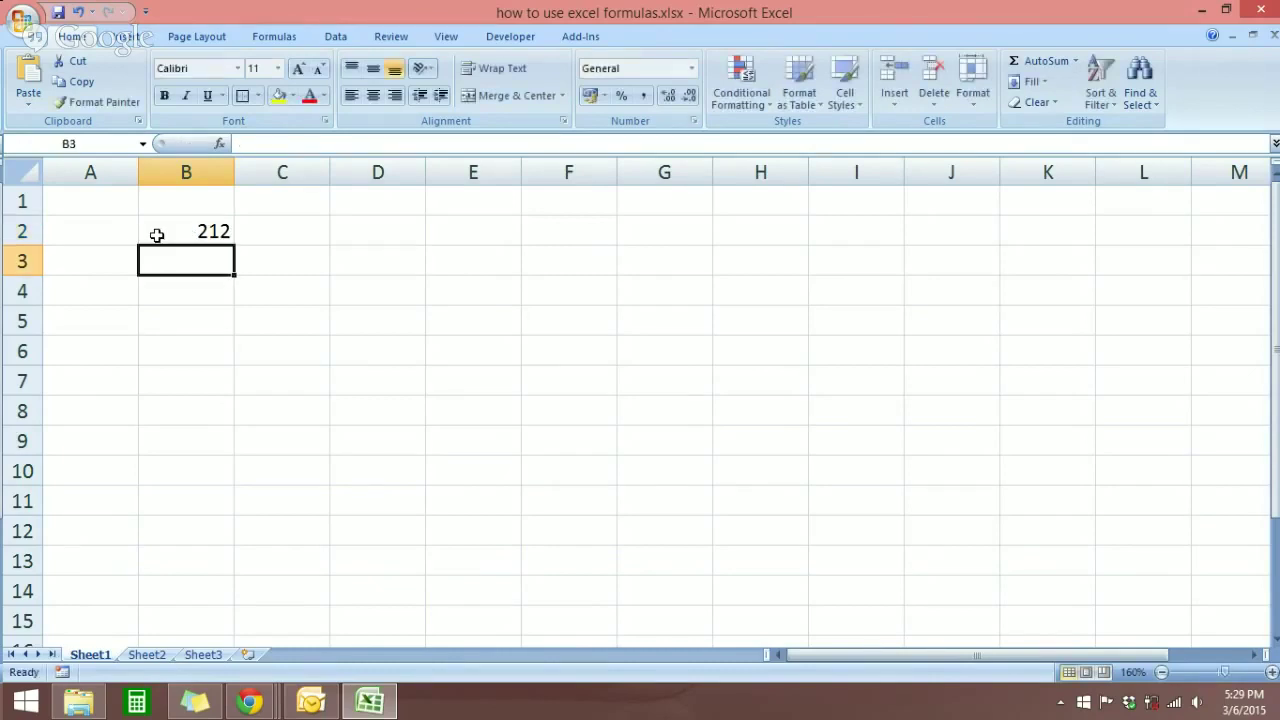
click(155, 231)
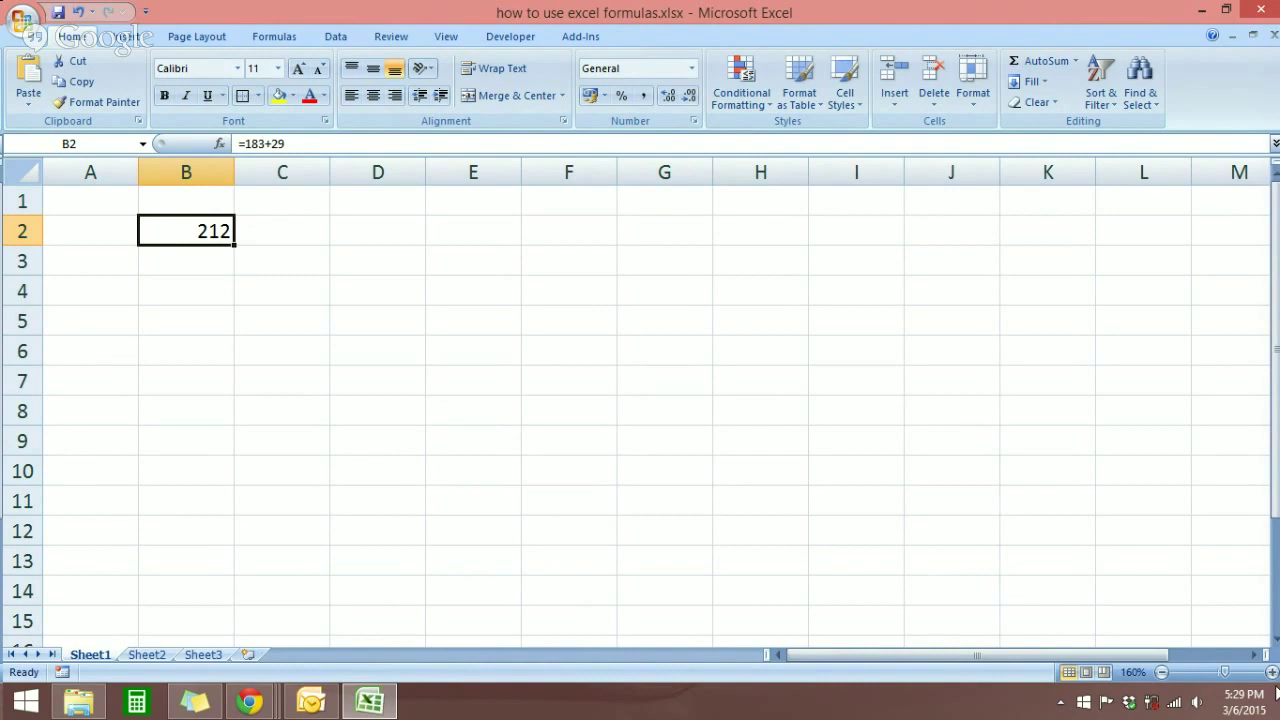
click(1271, 672)
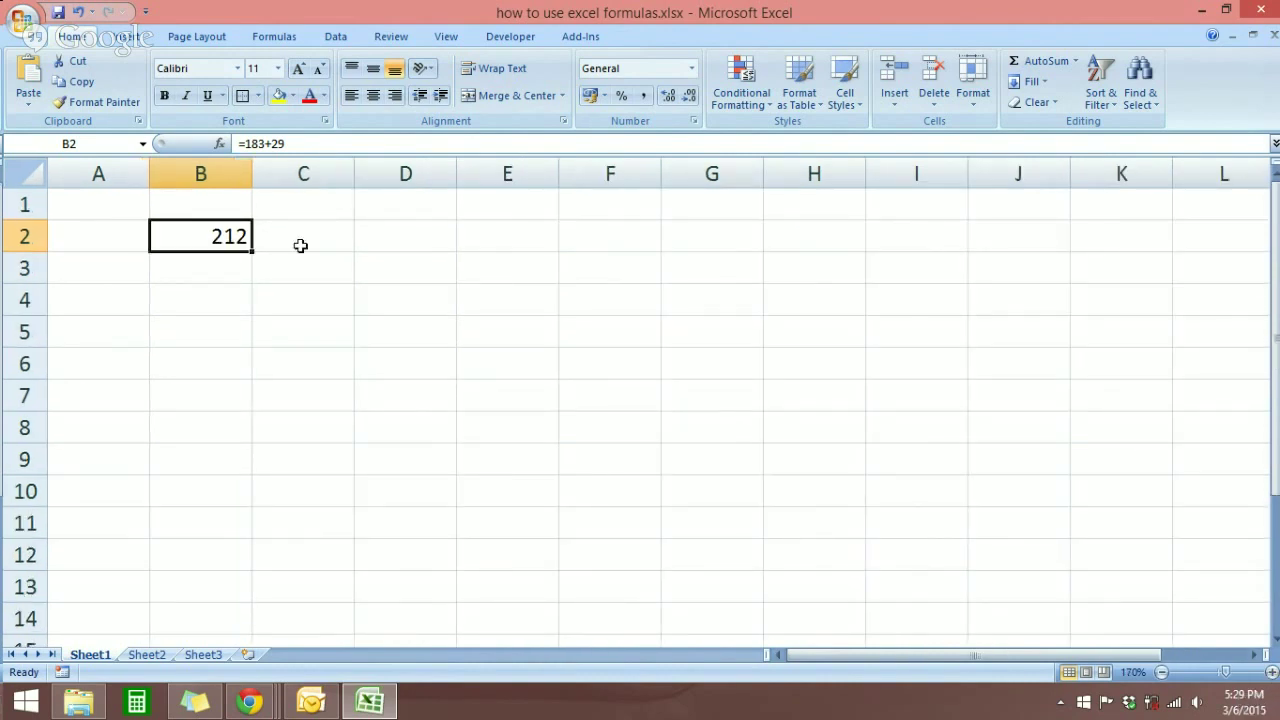
click(302, 145)
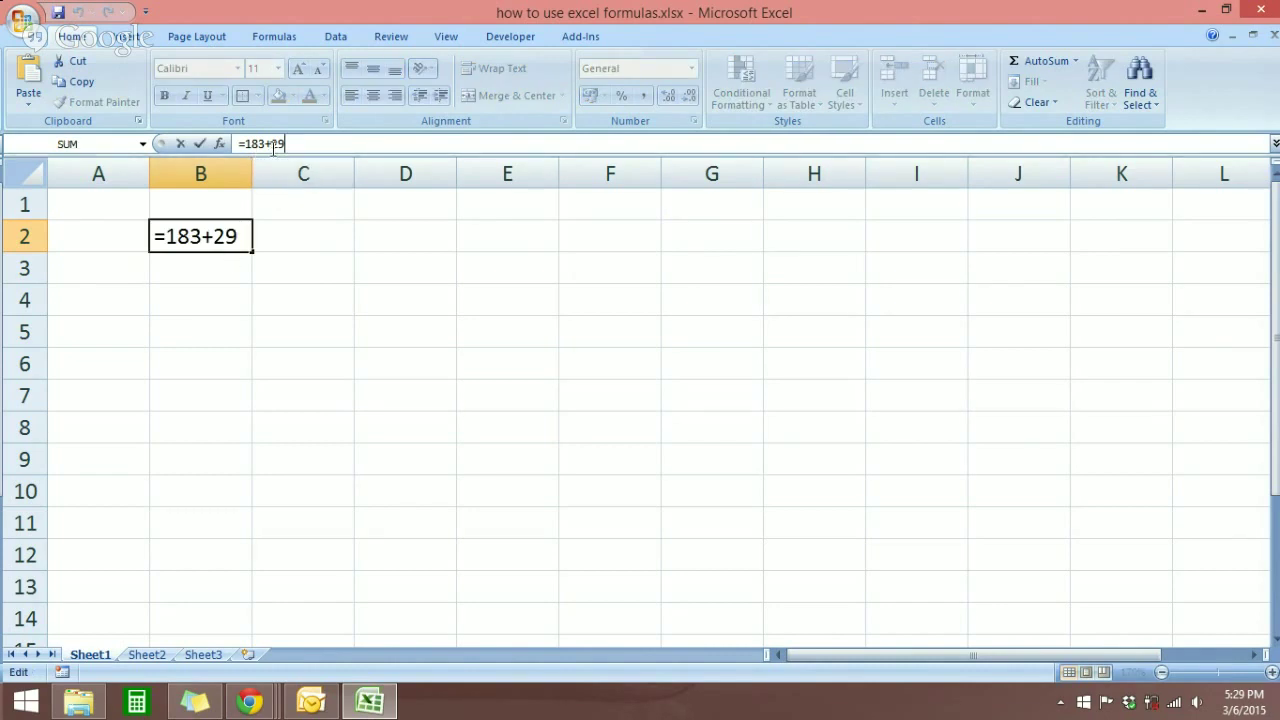
click(285, 246)
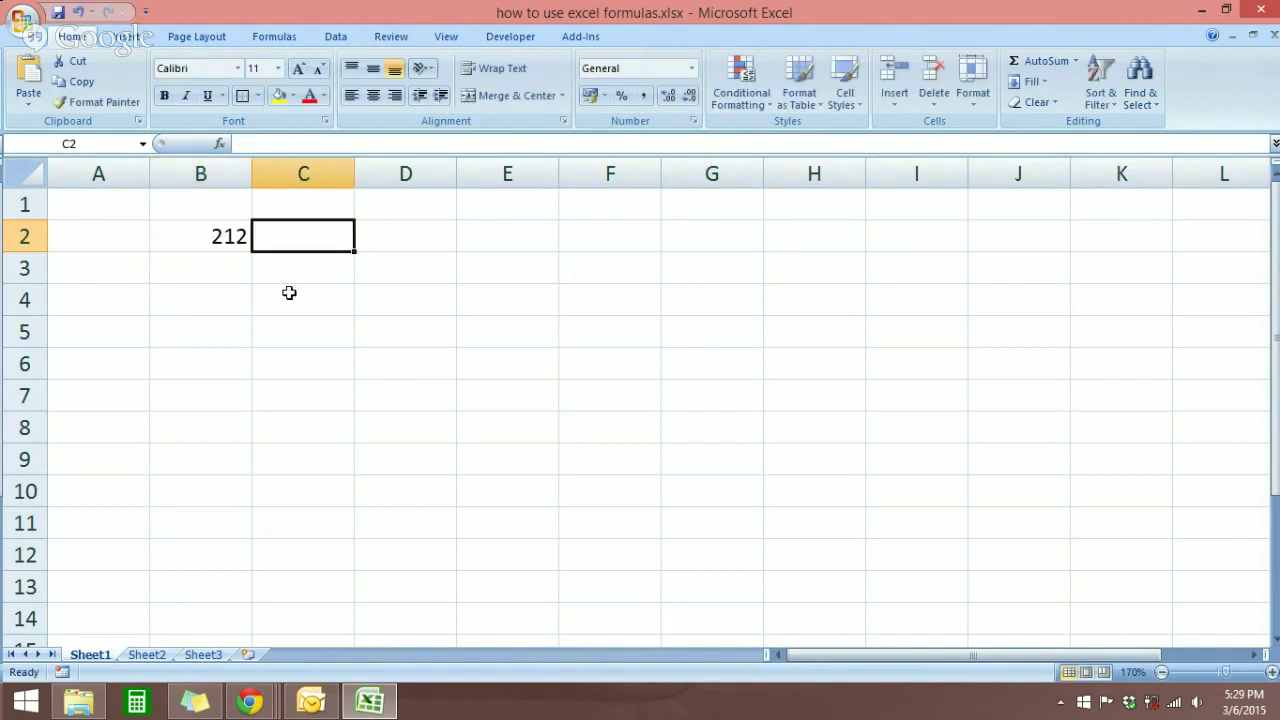
Enter the formula =183-29 in cell B3 and check the stored formula
click(225, 282)
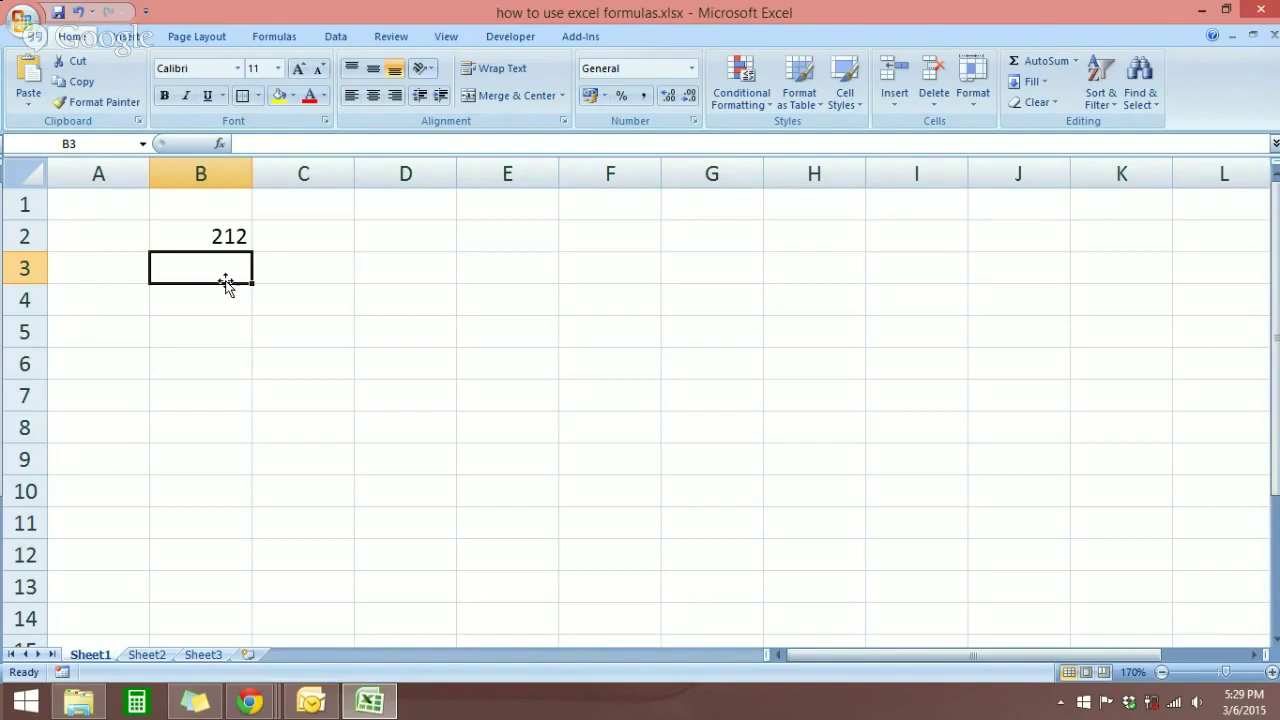
text(=18)
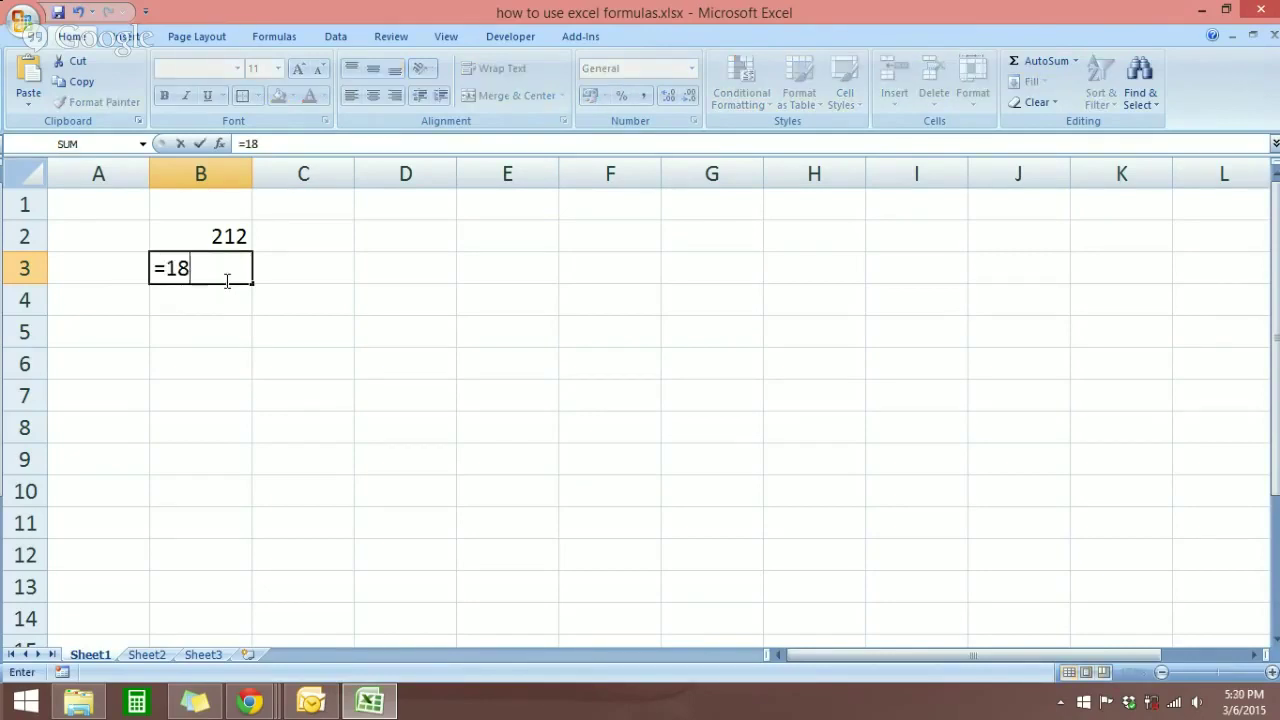
text(3-29)
key(Return)
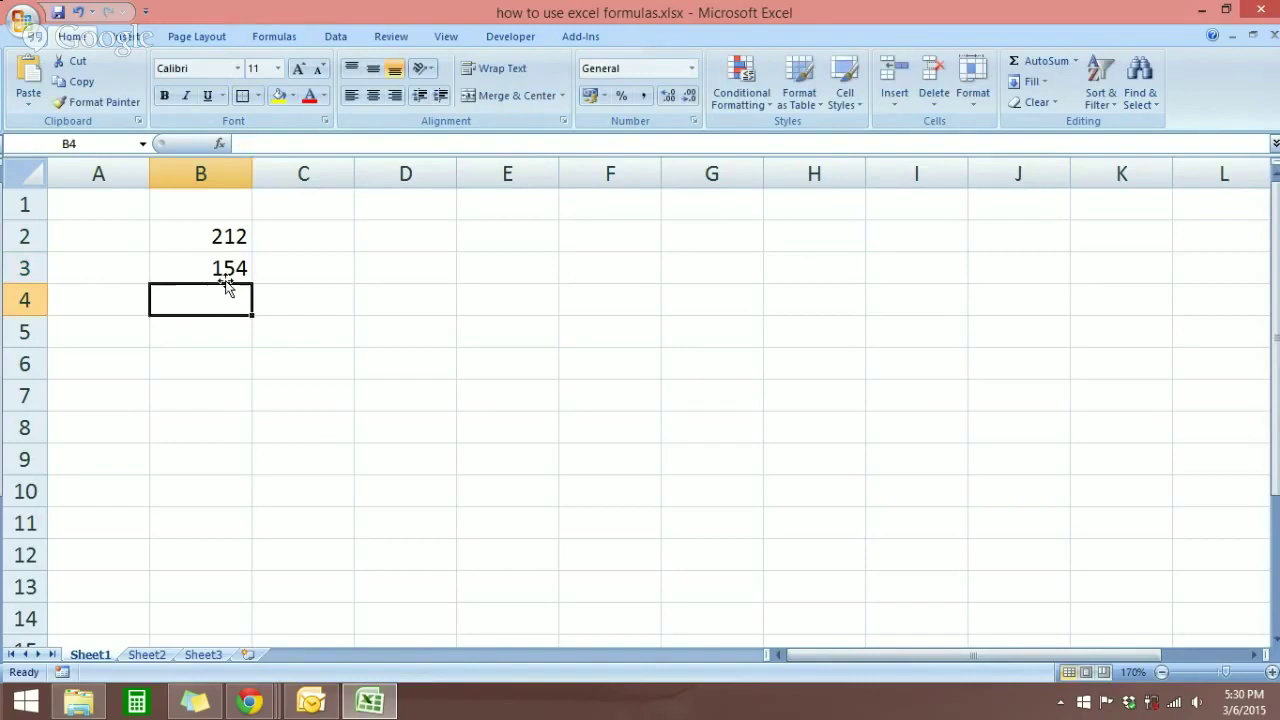
click(224, 270)
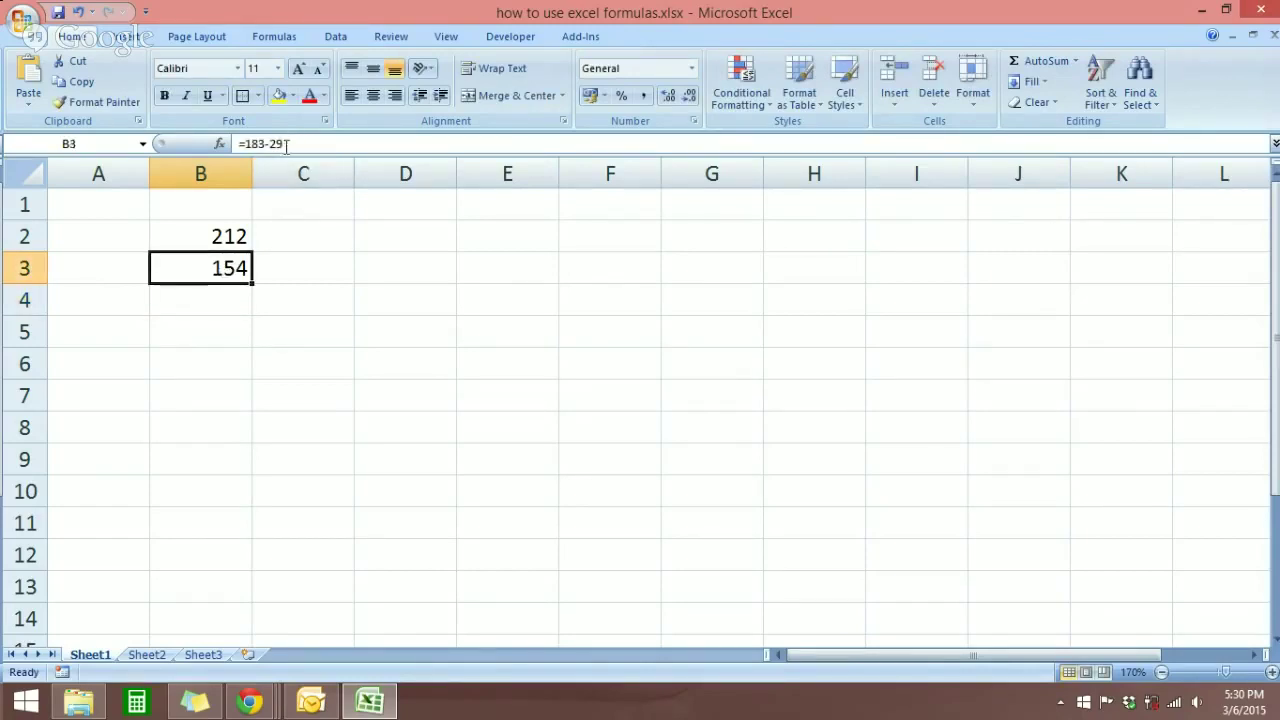
Enter the formula =183*29 in cell B4 and check the stored formula
click(231, 300)
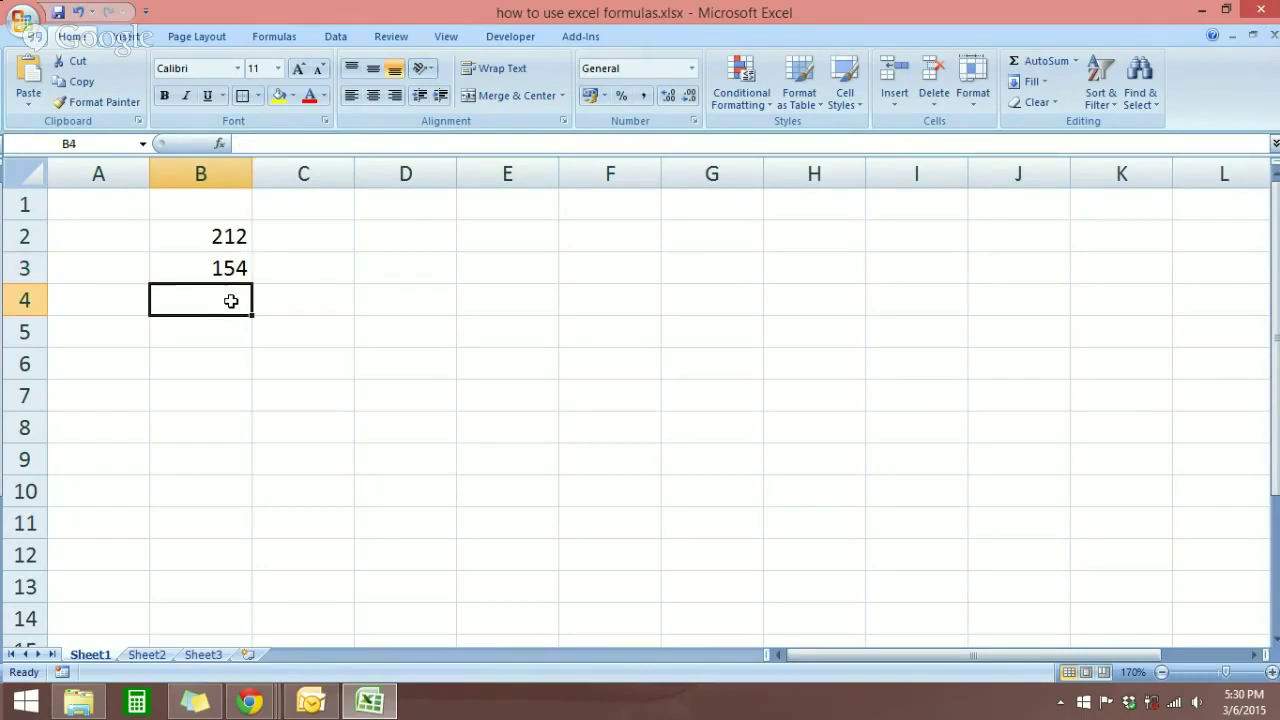
text(=)
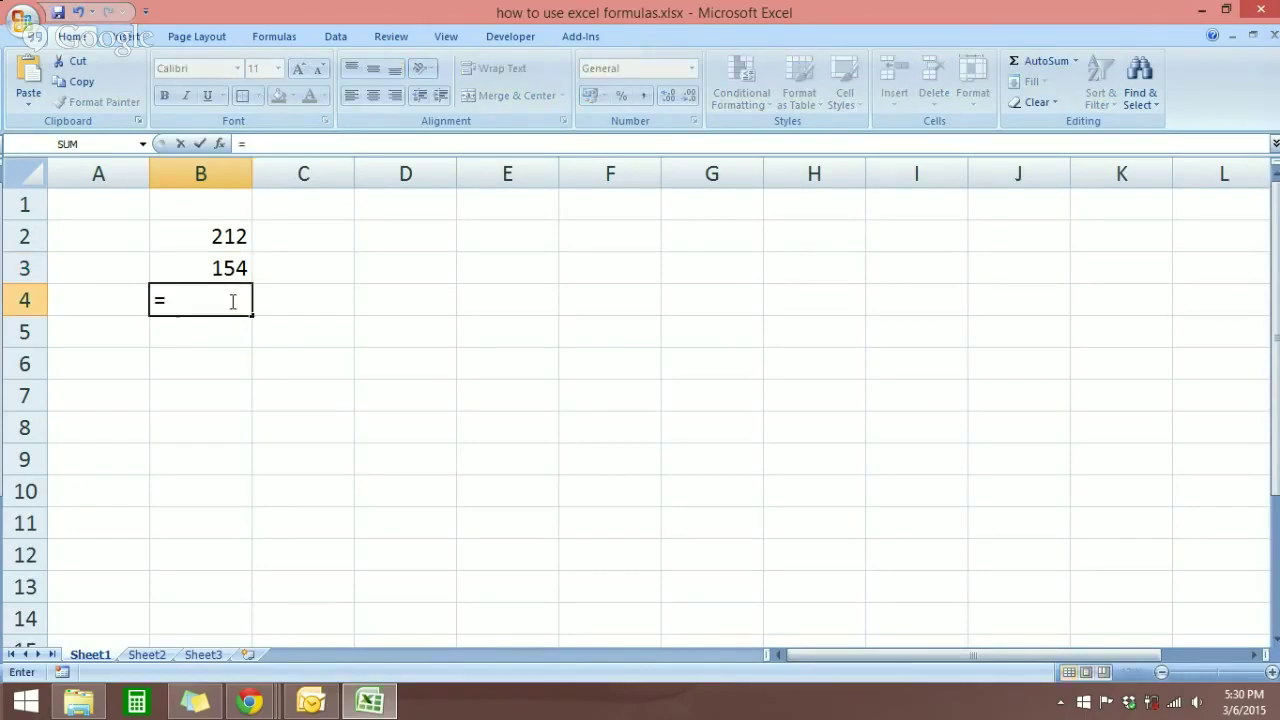
text(183*)
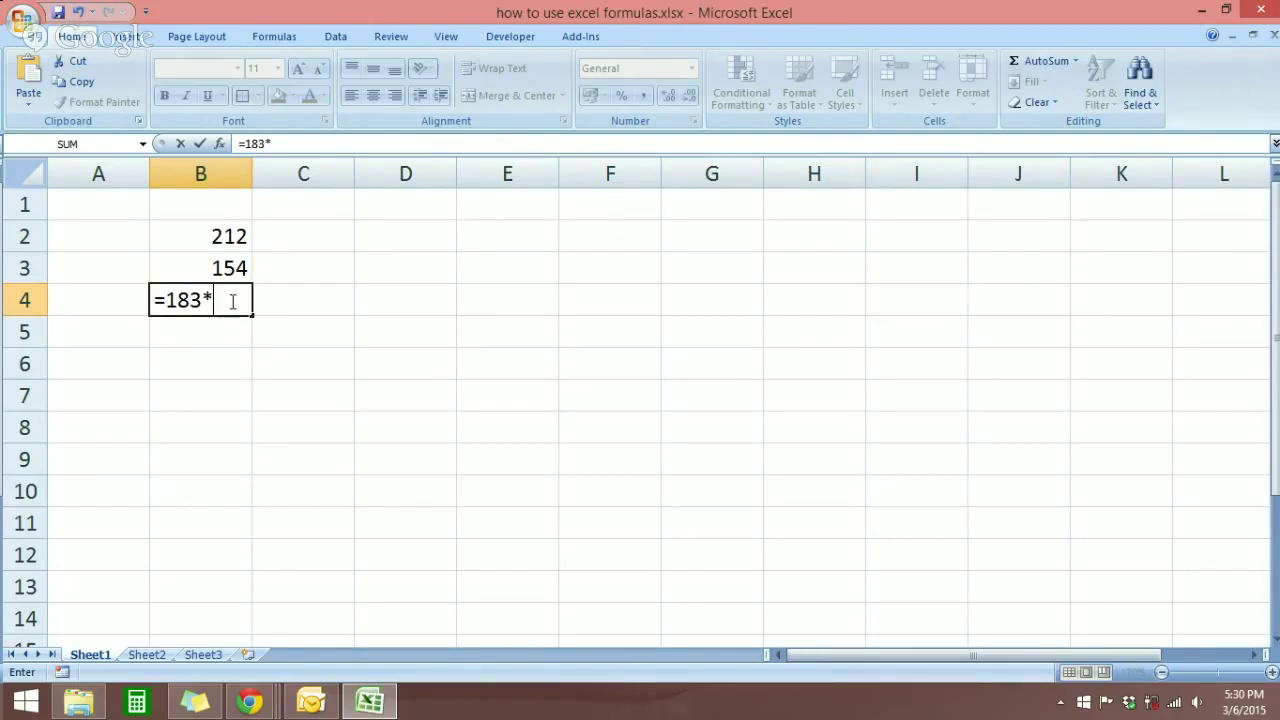
text(29)
key(Return)
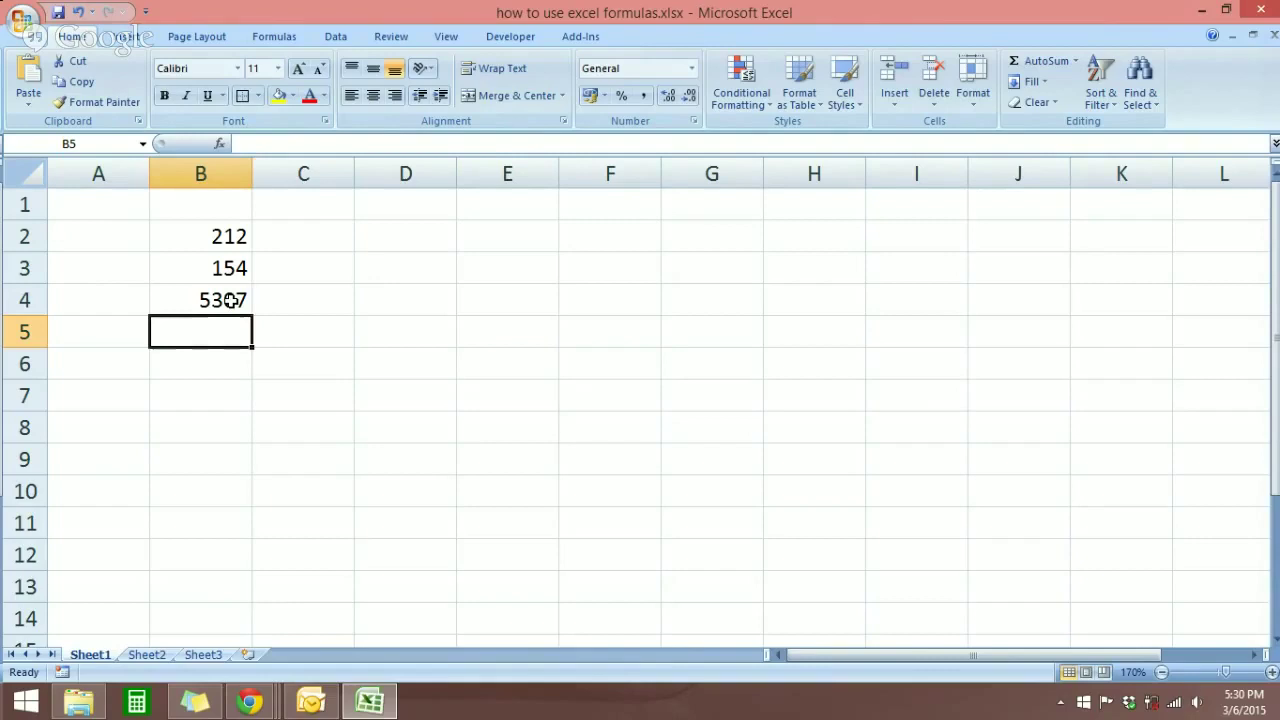
click(230, 300)
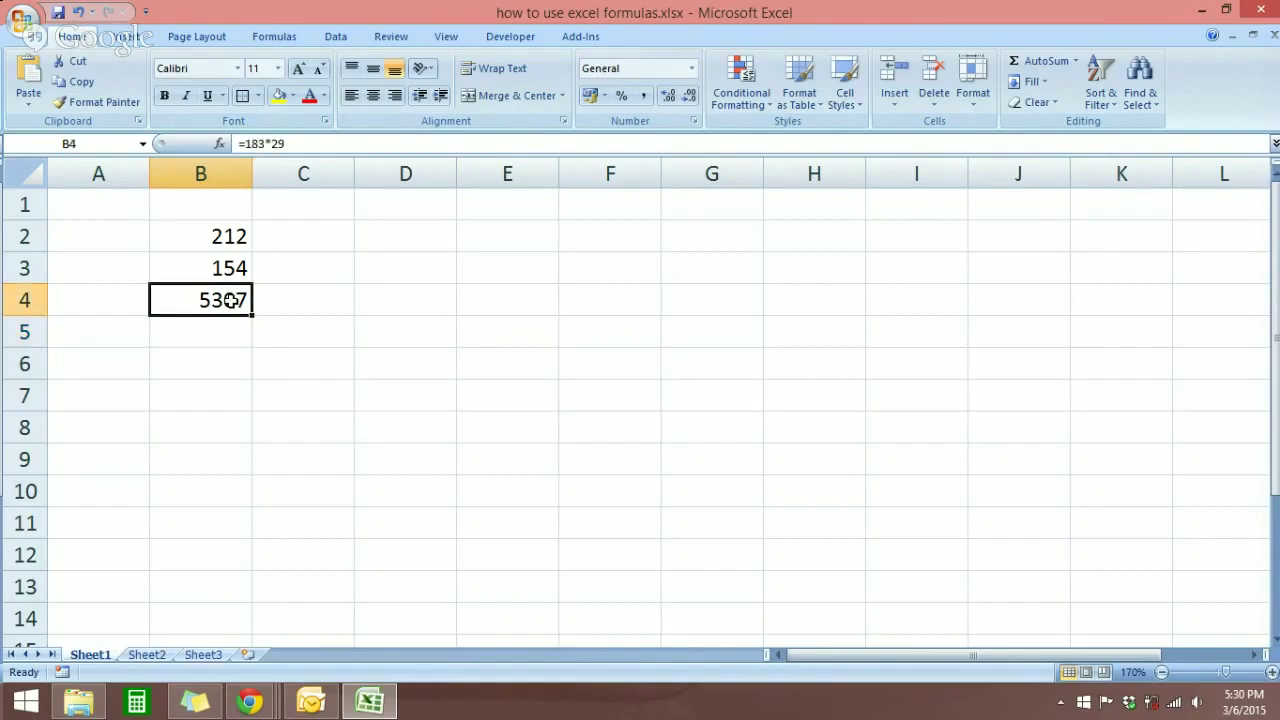
click(290, 145)
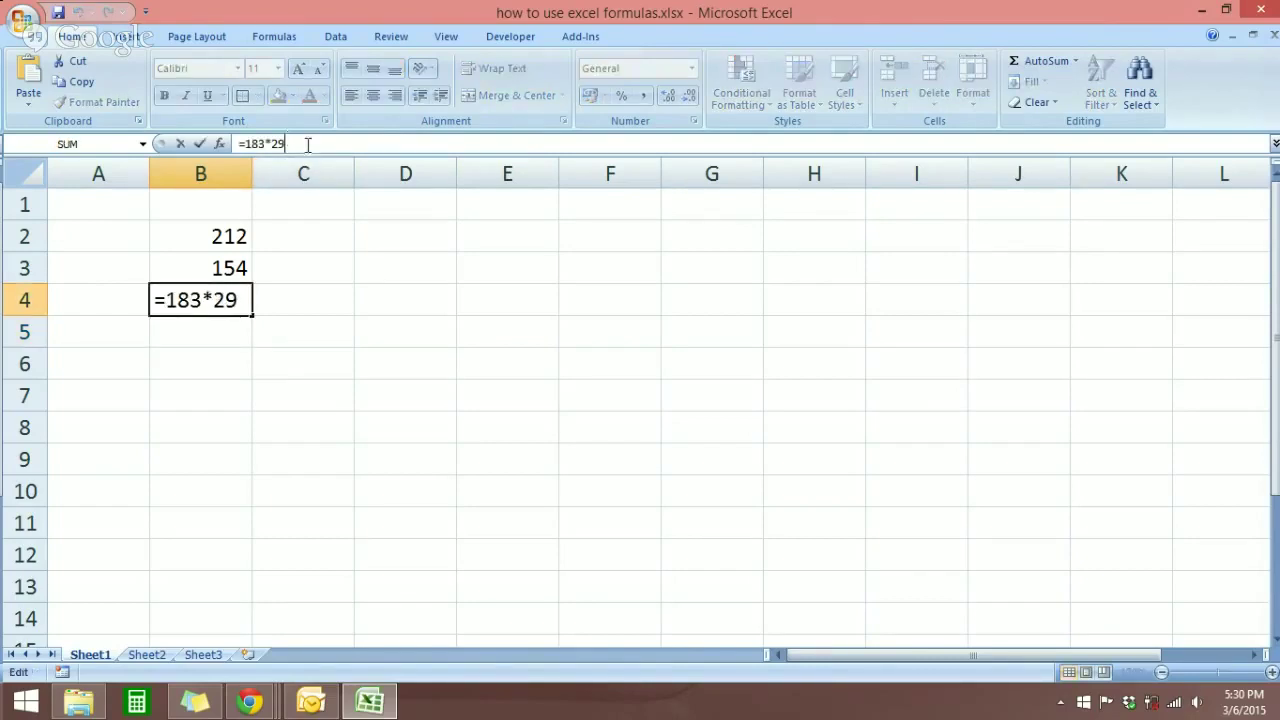
click(270, 305)
Enter the formula =183/29 in cell B5 and review the formulas in cells B2 through B5
click(208, 343)
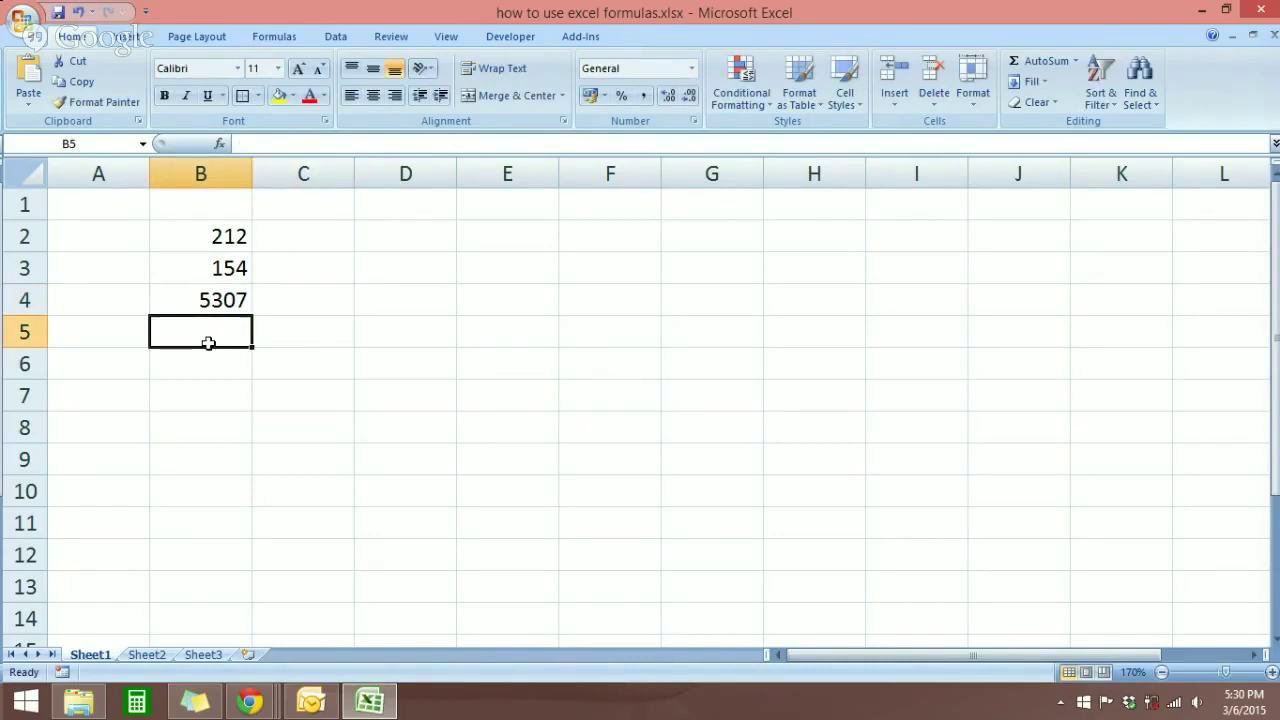
text(=)
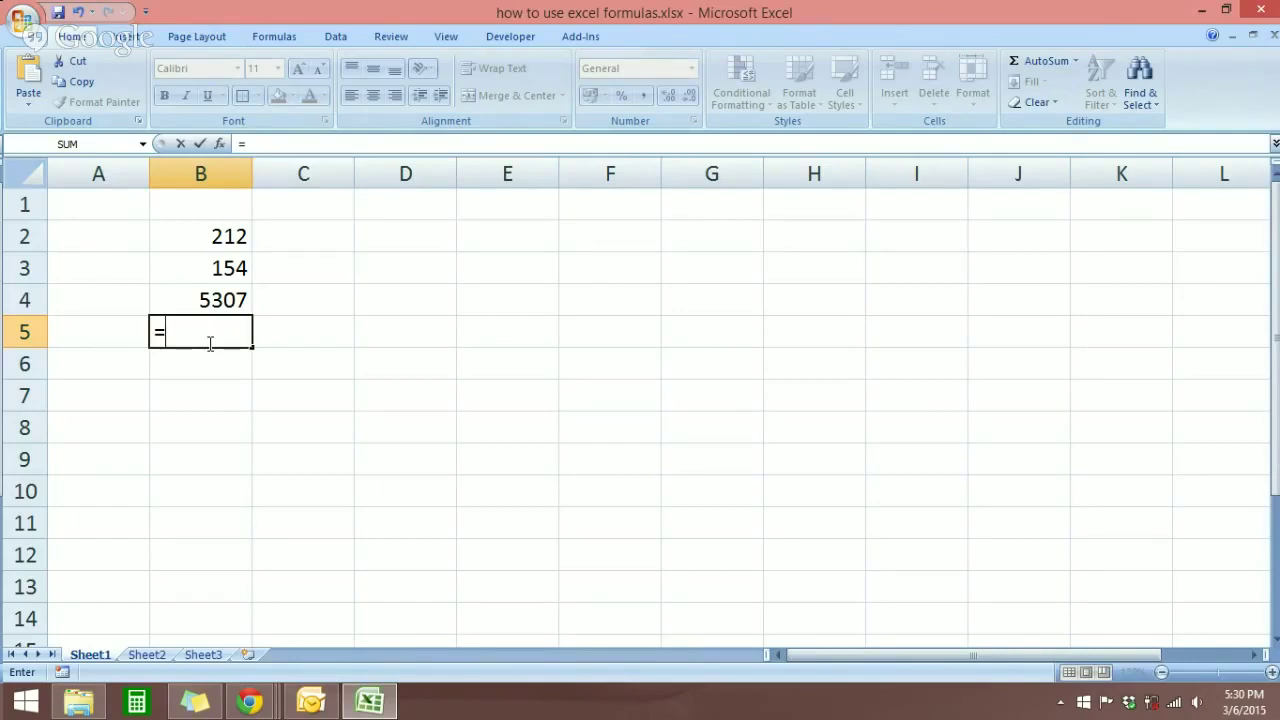
text(183)
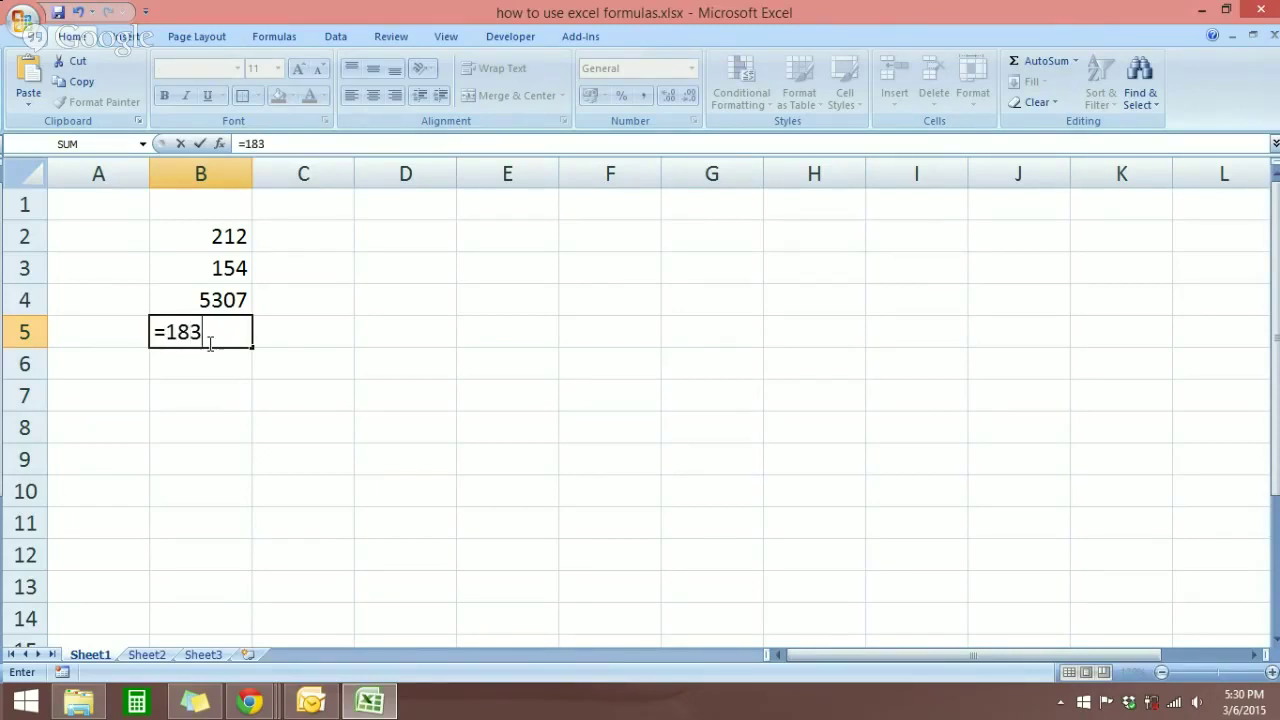
text(/29)
key(Return)
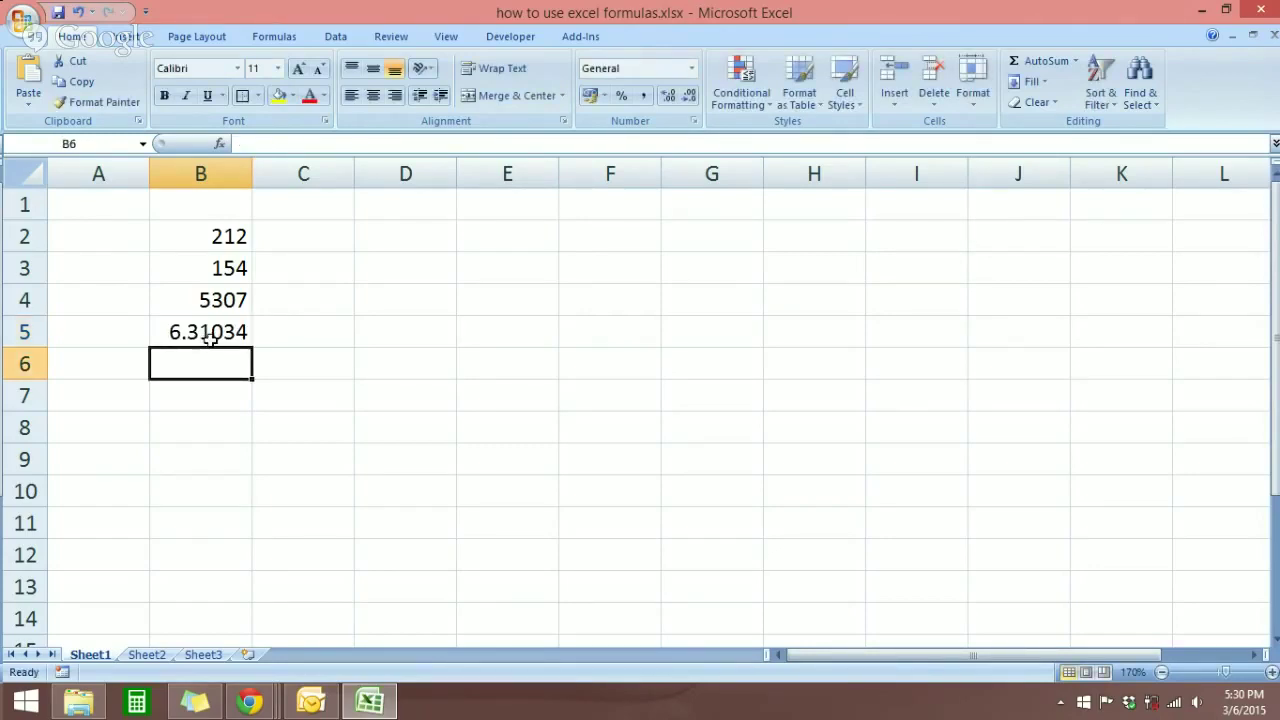
click(203, 243)
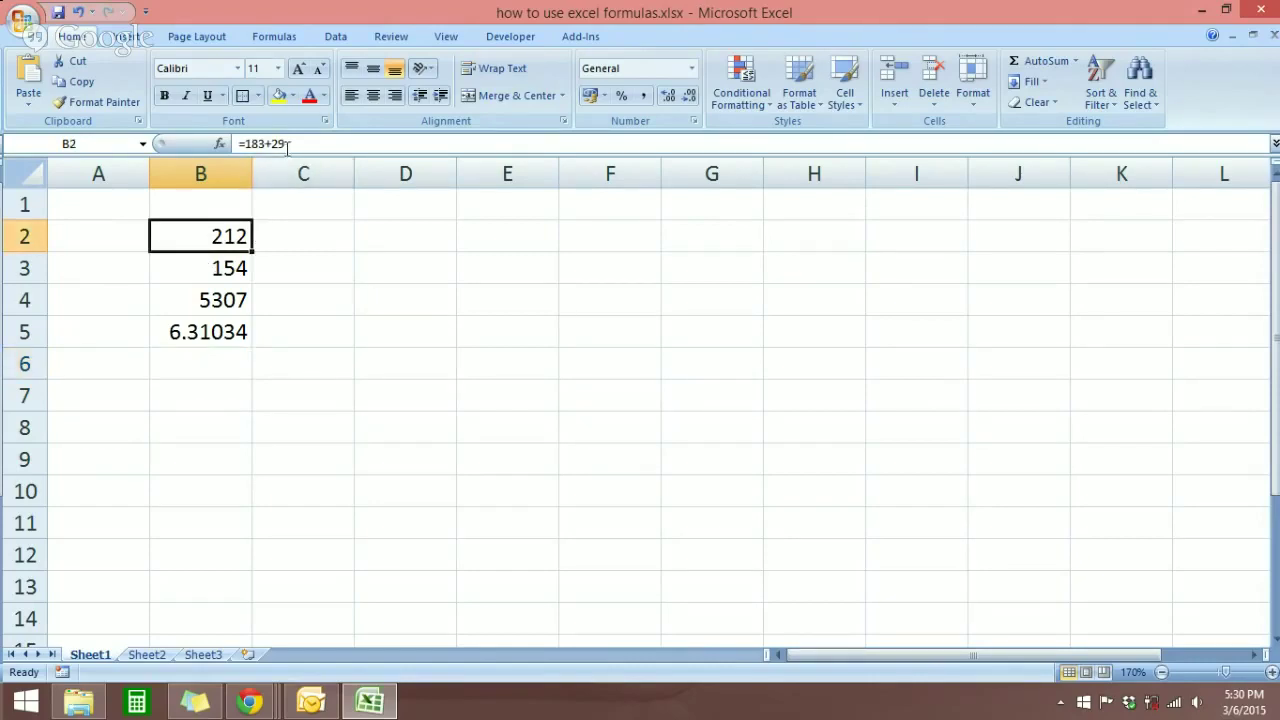
click(227, 270)
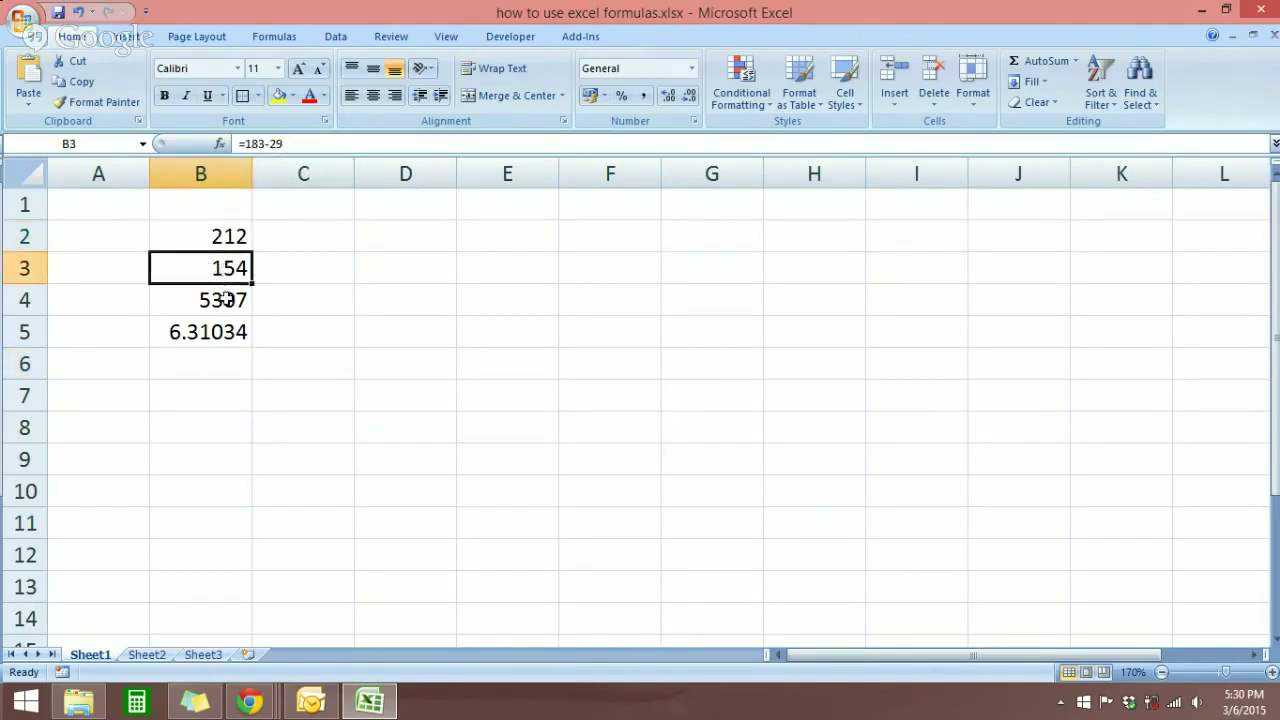
click(227, 299)
click(229, 331)
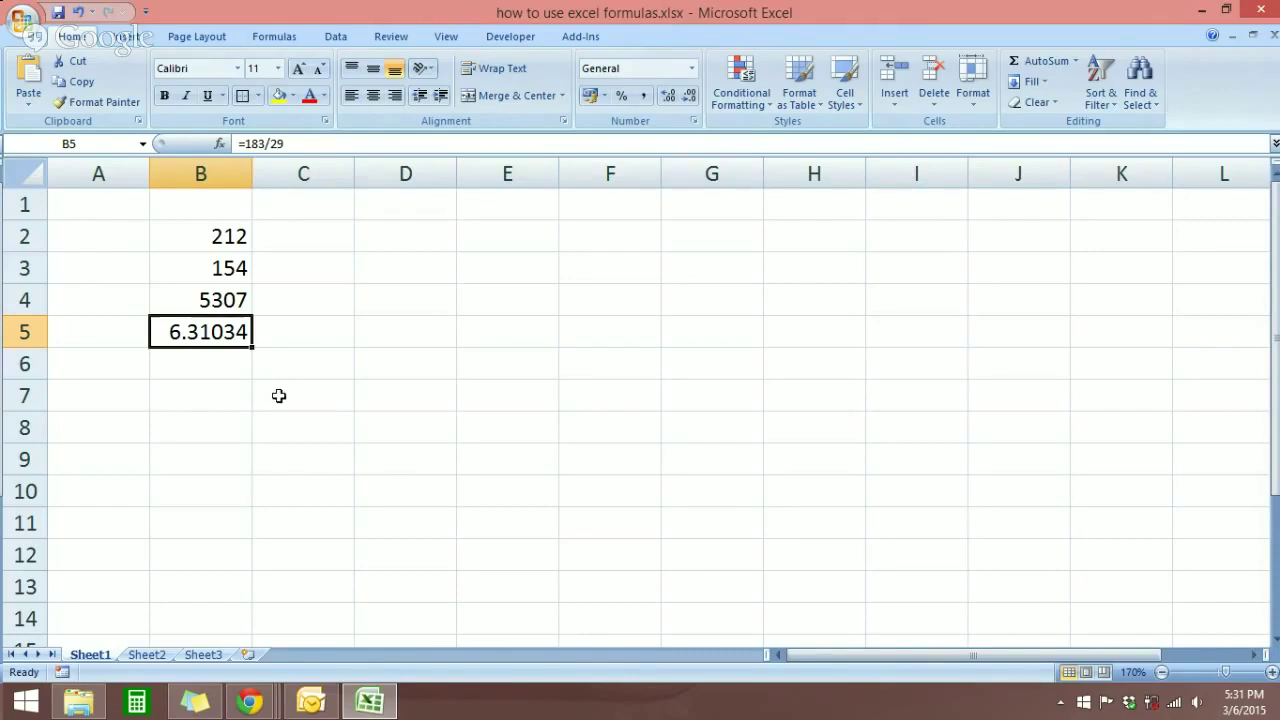
On Sheet2, correct the misspelled expense label in cell A5 to "Video rental"
click(145, 655)
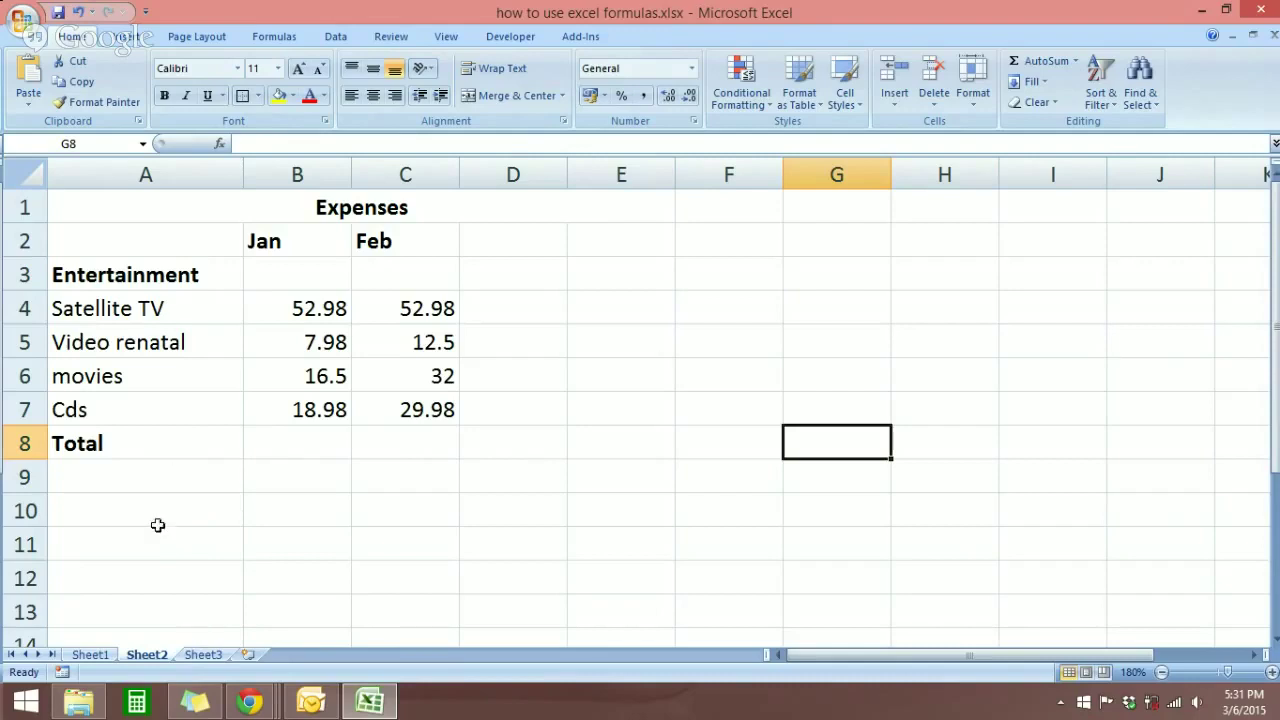
click(116, 312)
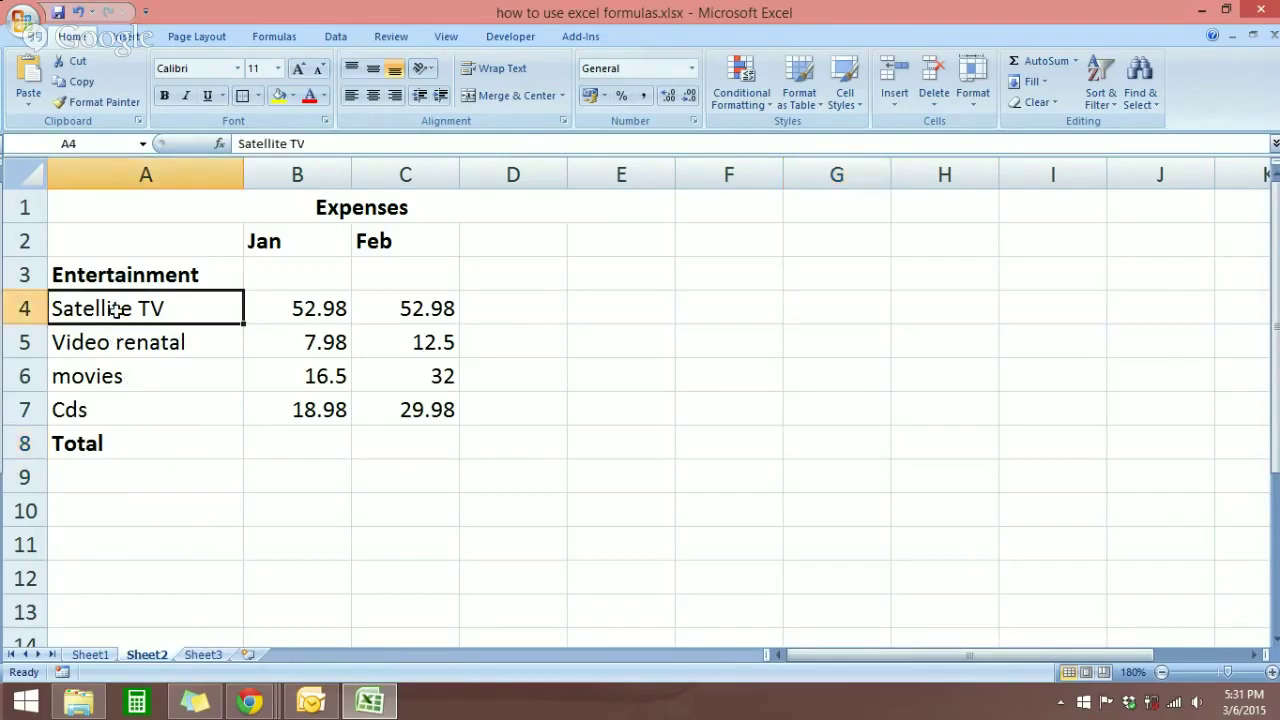
click(150, 350)
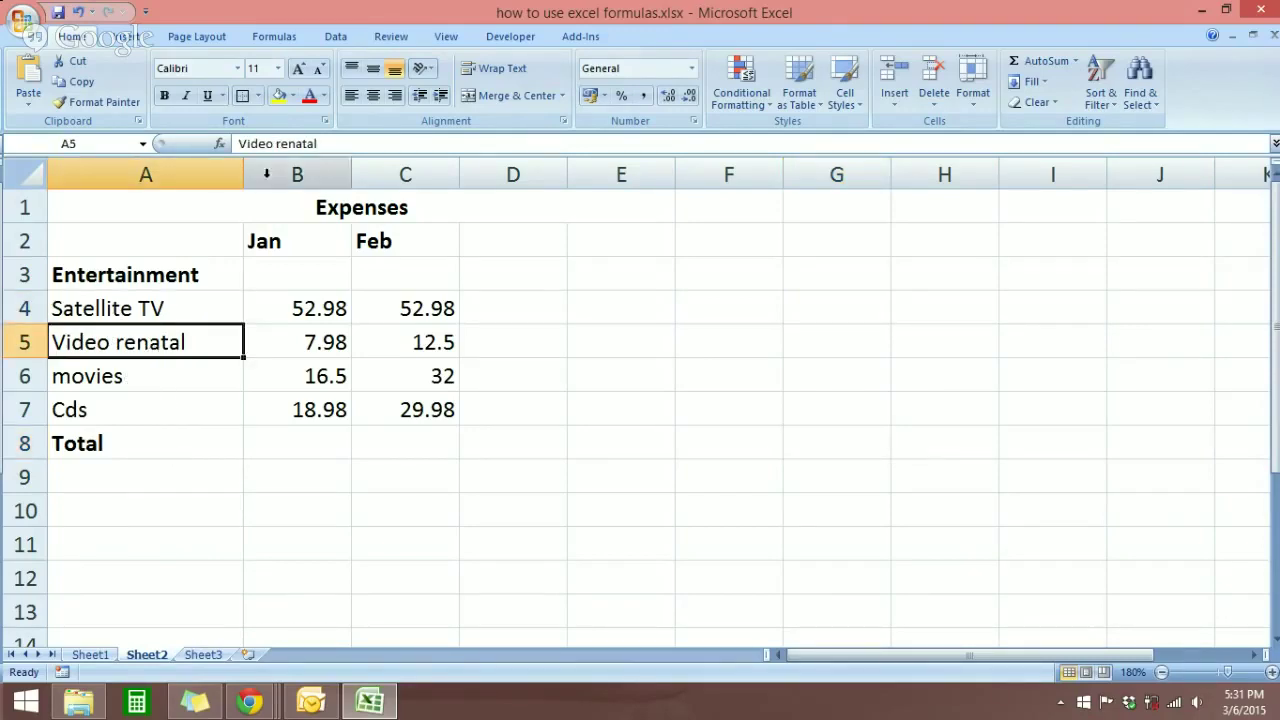
click(296, 145)
key(Delete)
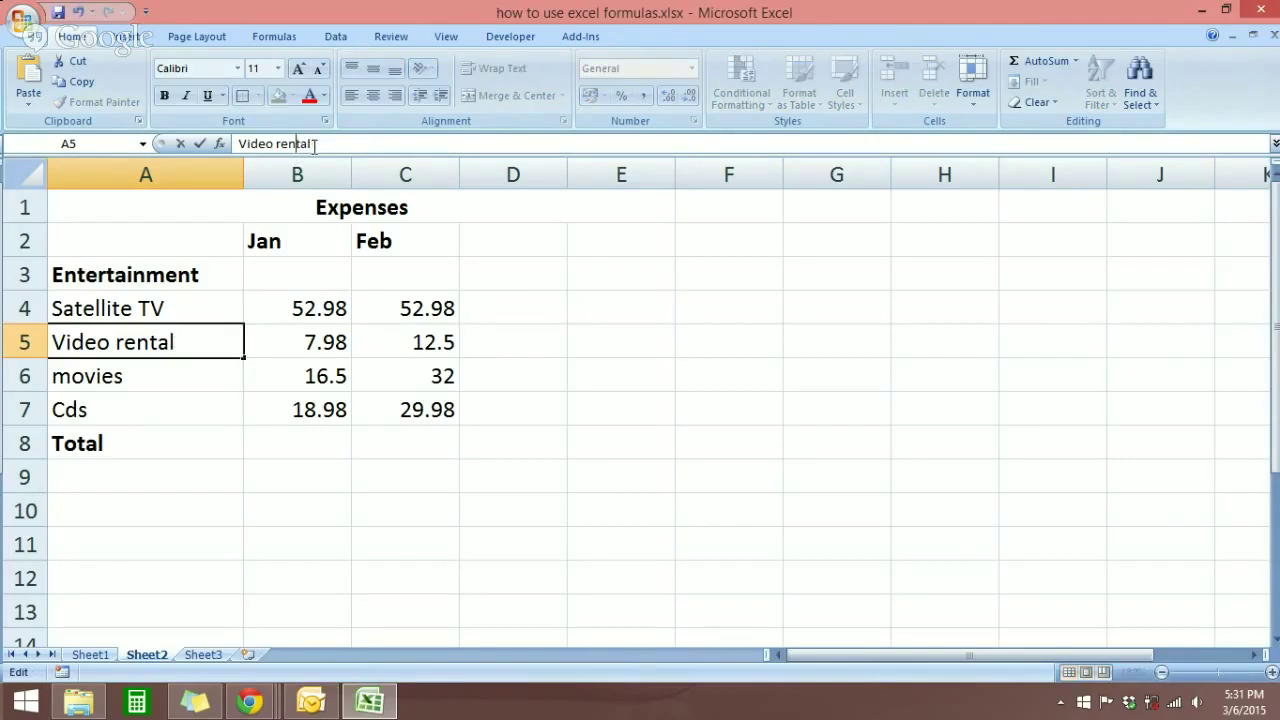
click(174, 379)
Total the January expenses in cell B8 with AutoSum over B4:B7 and check the stored formula
click(168, 406)
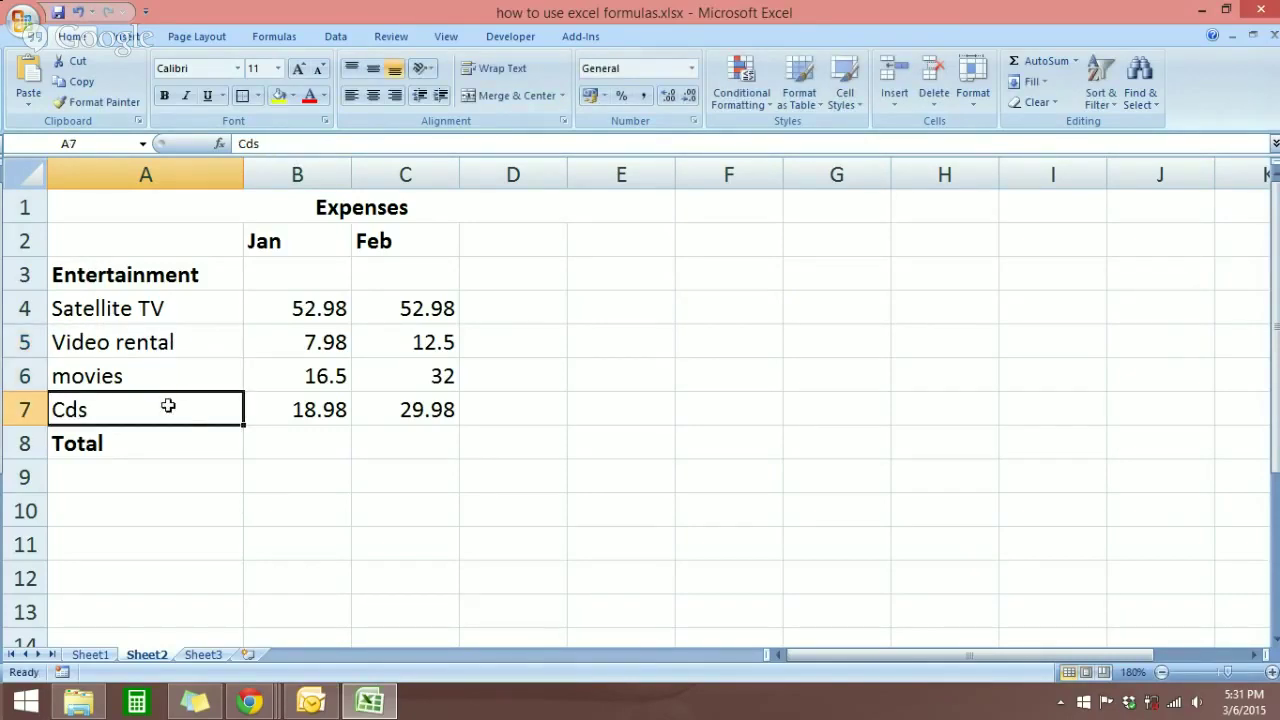
click(164, 436)
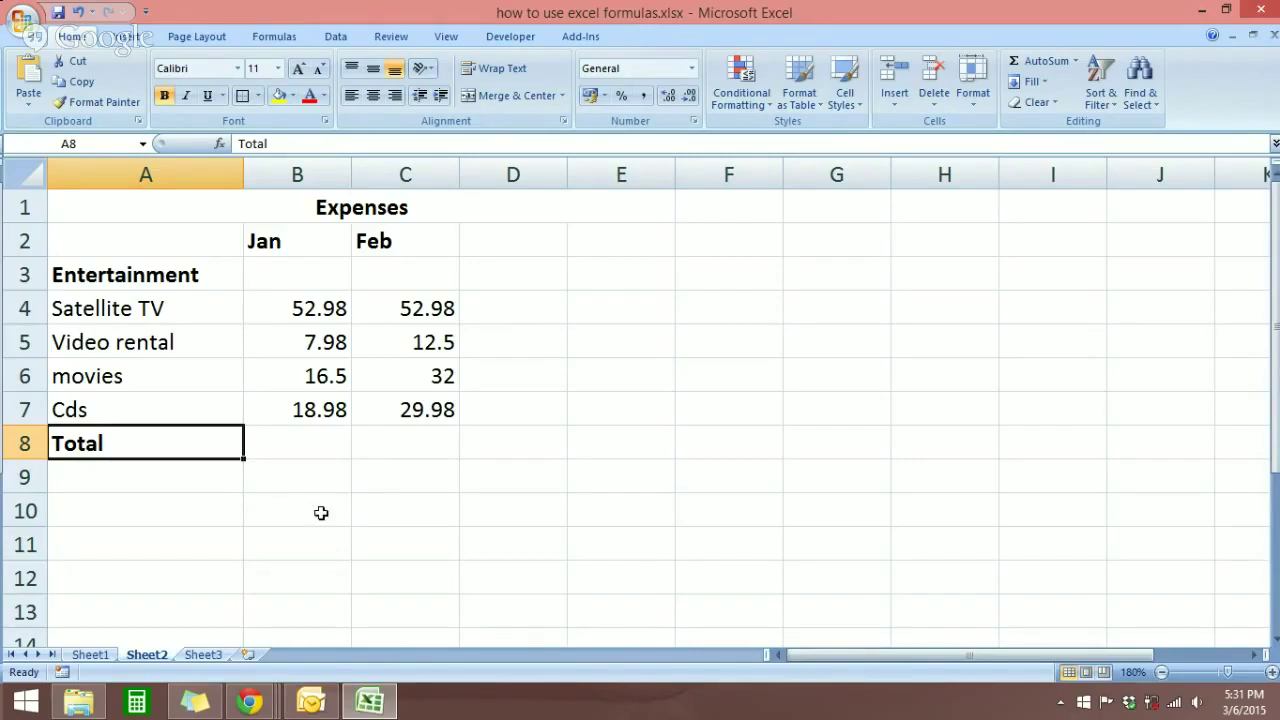
click(309, 447)
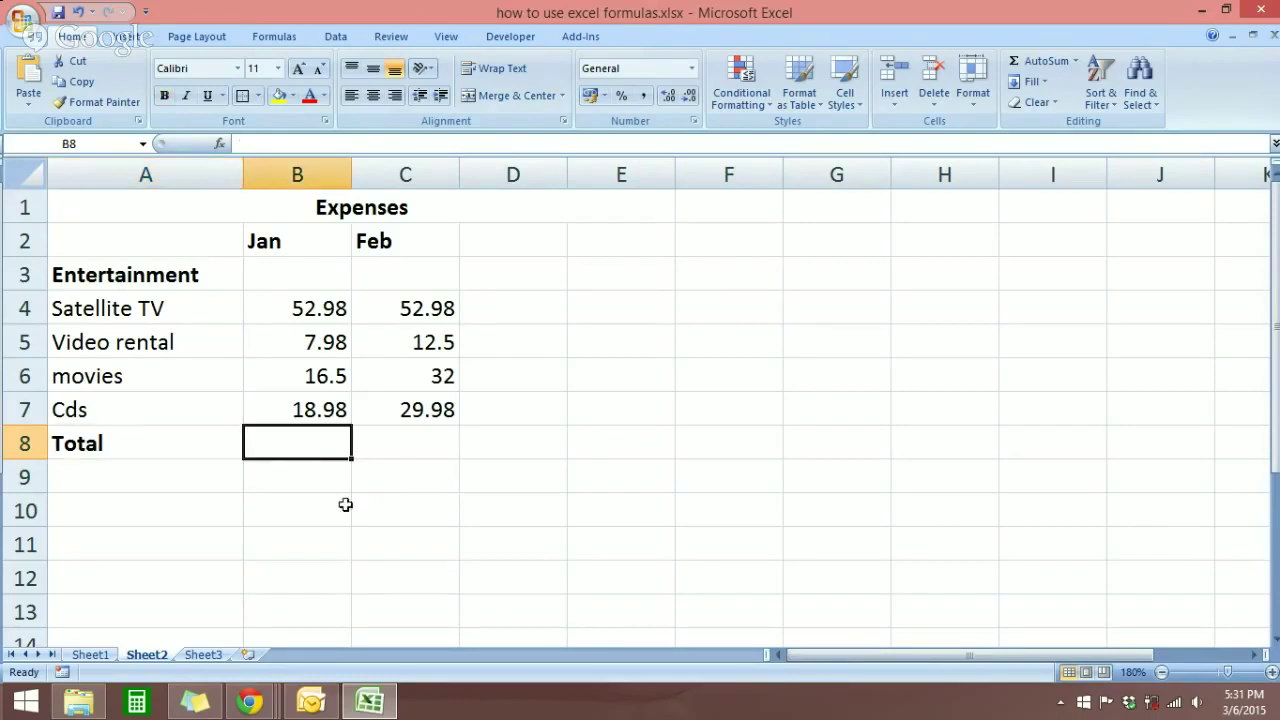
click(1034, 64)
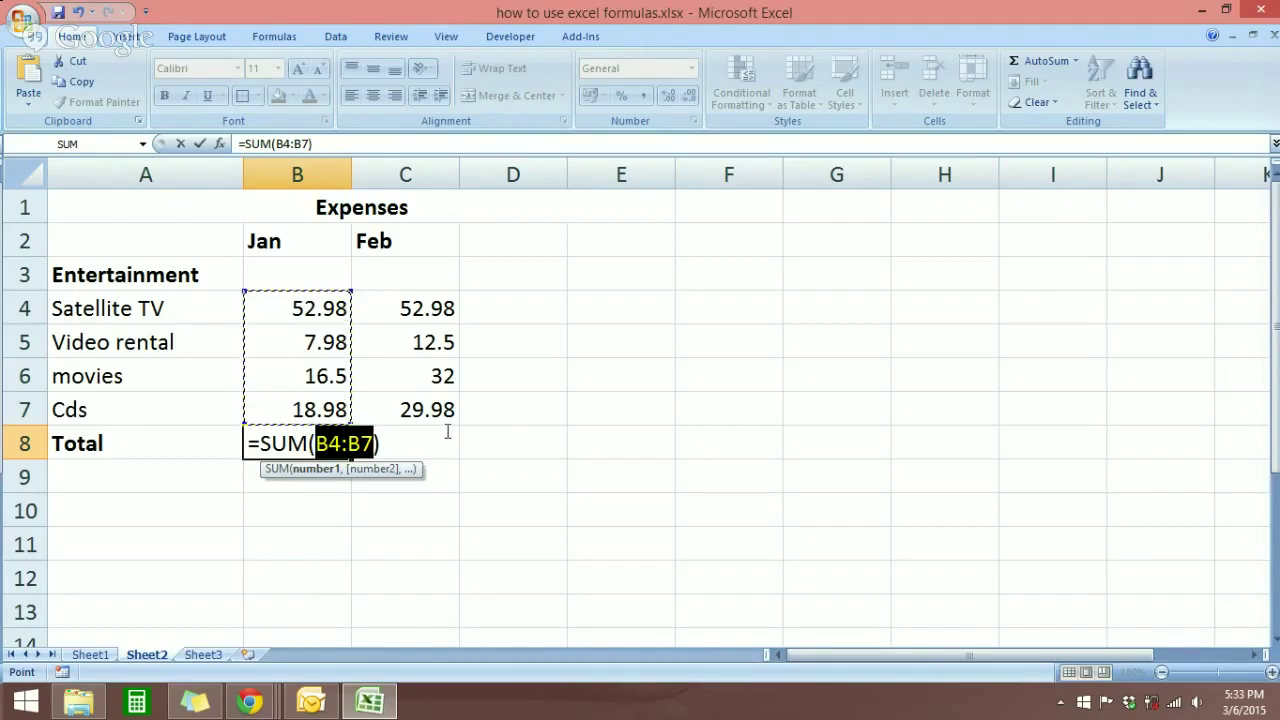
key(Return)
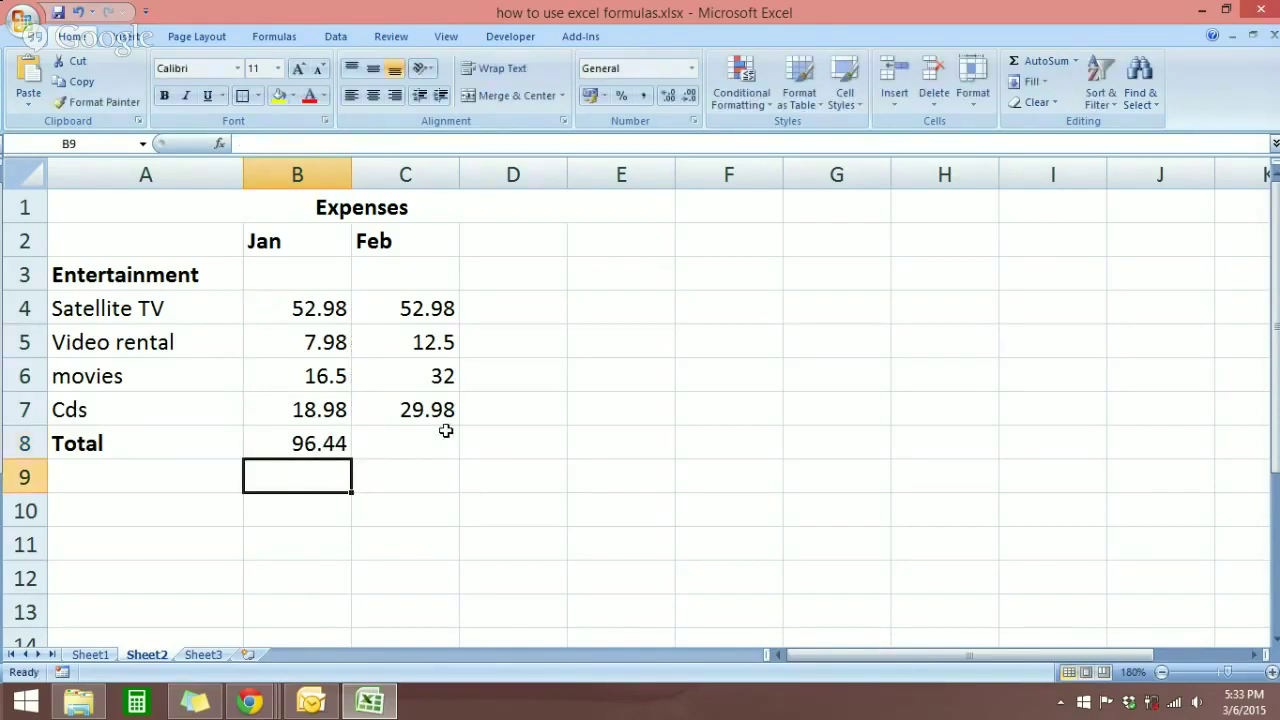
click(306, 447)
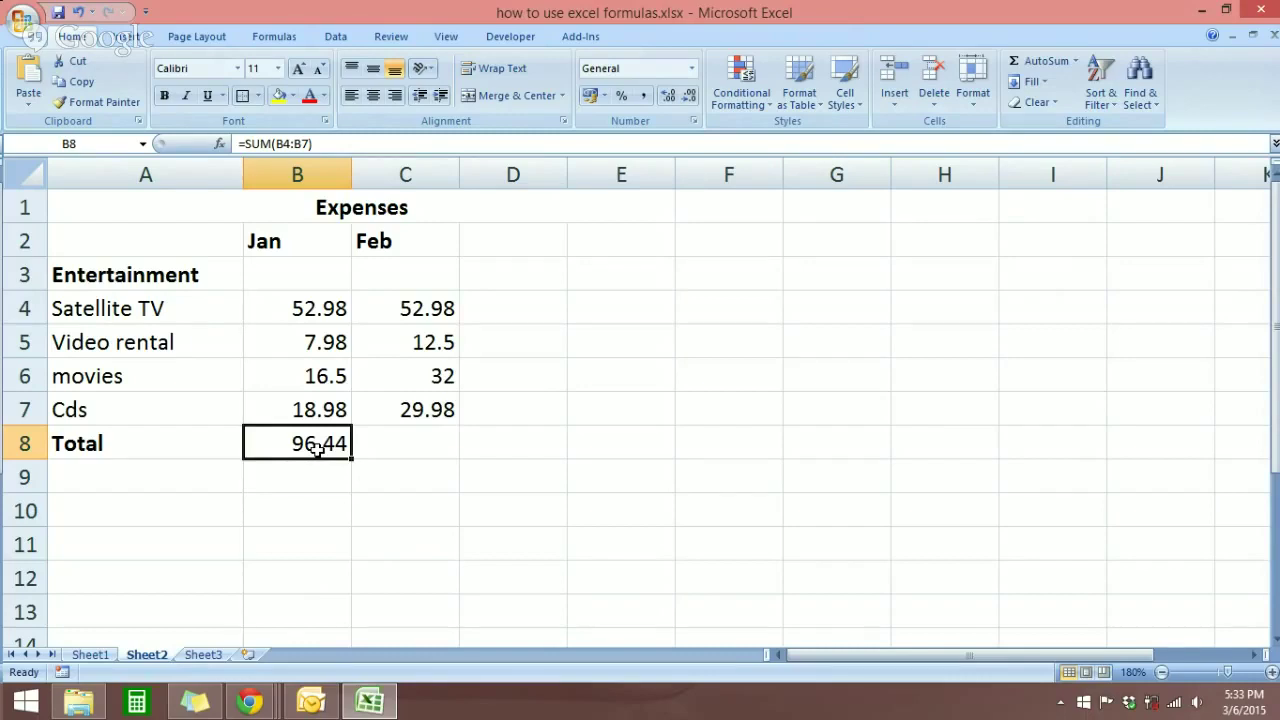
Fill the January total formula from cell B8 across to C8 to total the February expenses
click(381, 451)
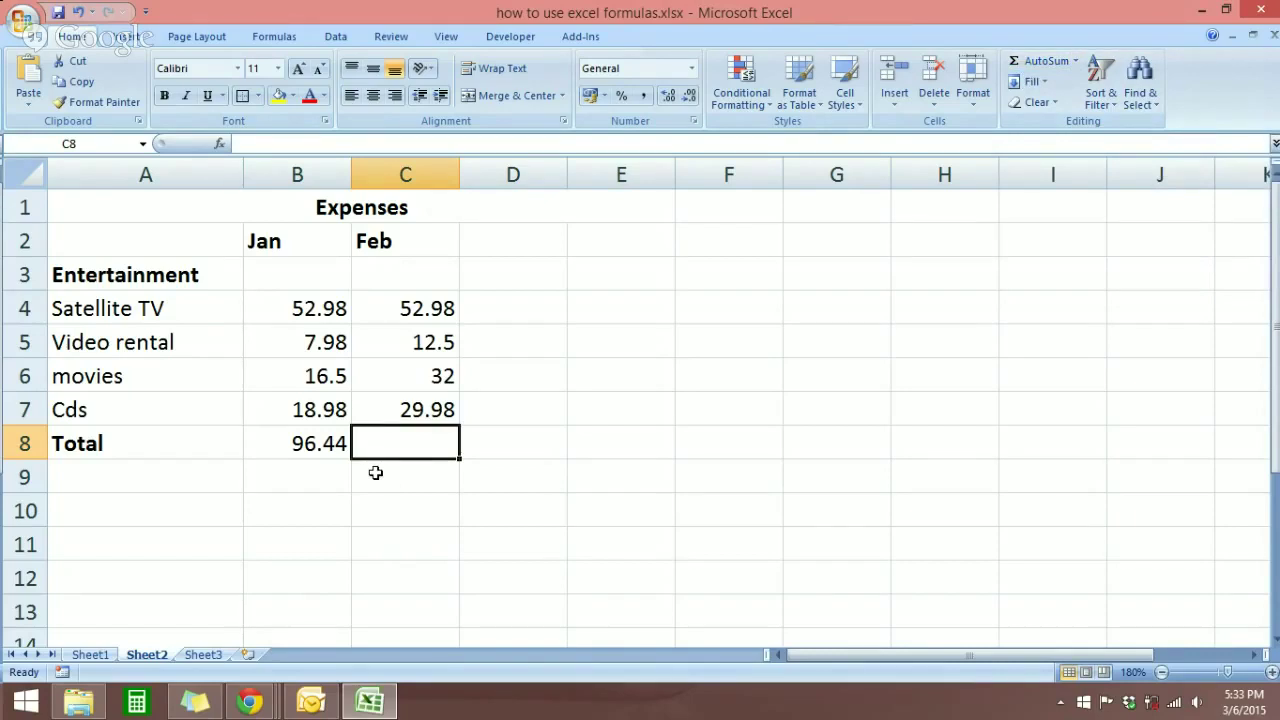
click(296, 447)
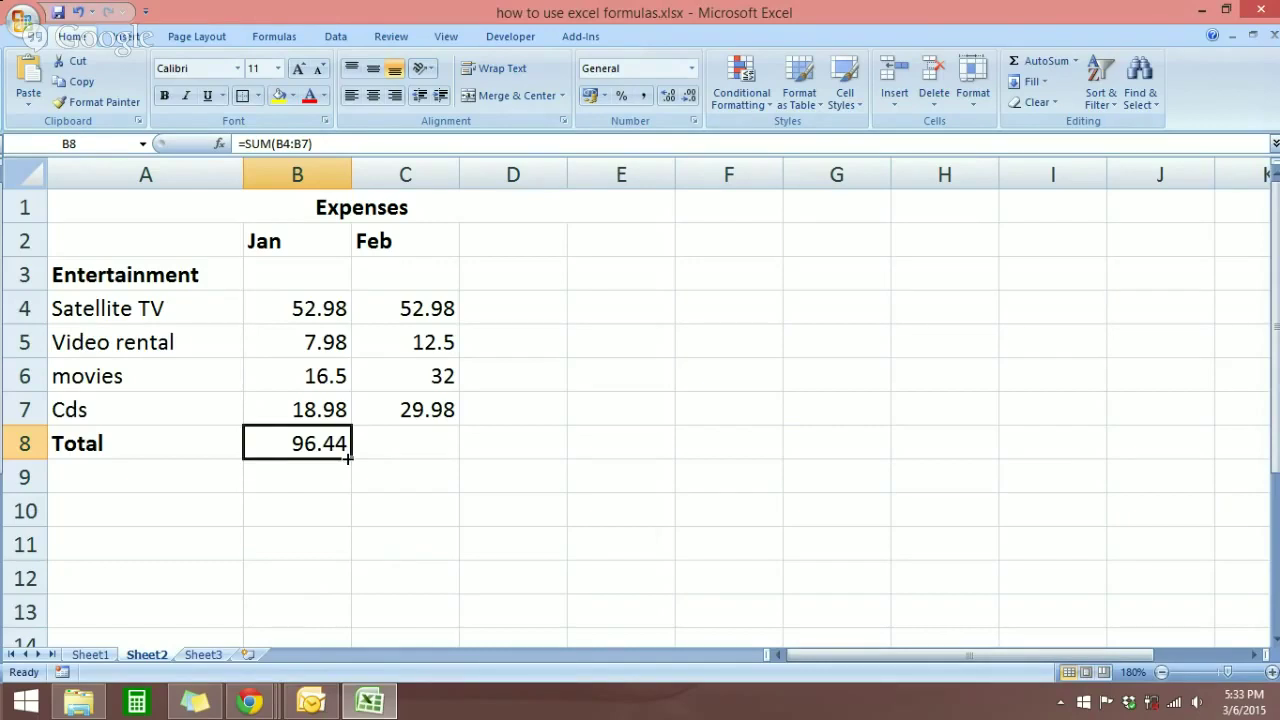
drag(348, 458, 412, 456)
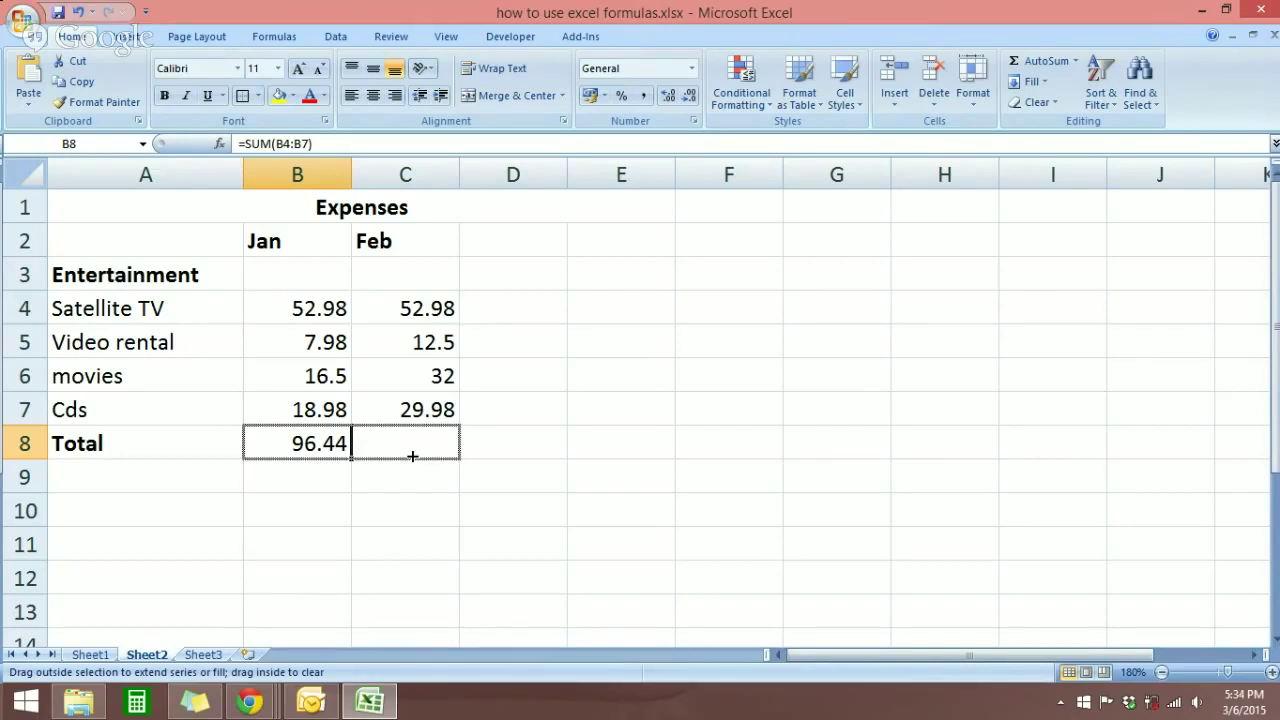
drag(412, 456, 412, 456)
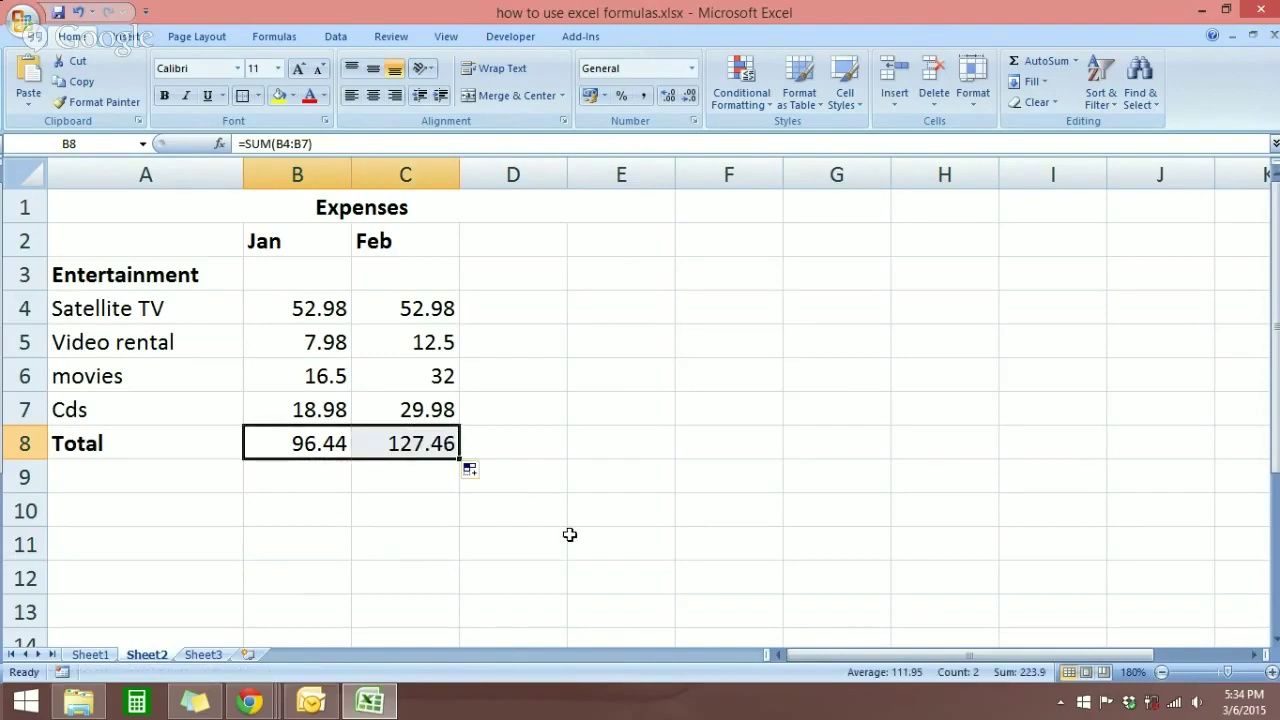
click(435, 488)
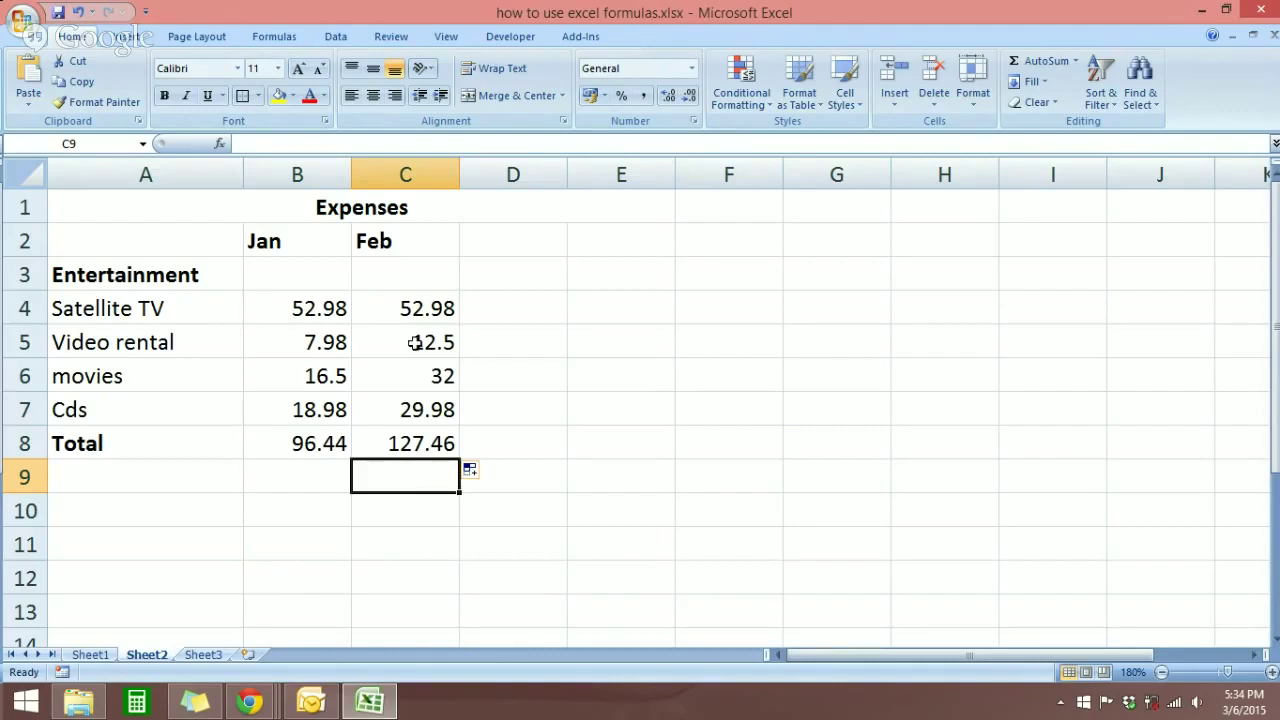
Examine the February amounts in C4:C7, the total formula in C8, and the Video rental and Cds rows
drag(417, 303, 415, 403)
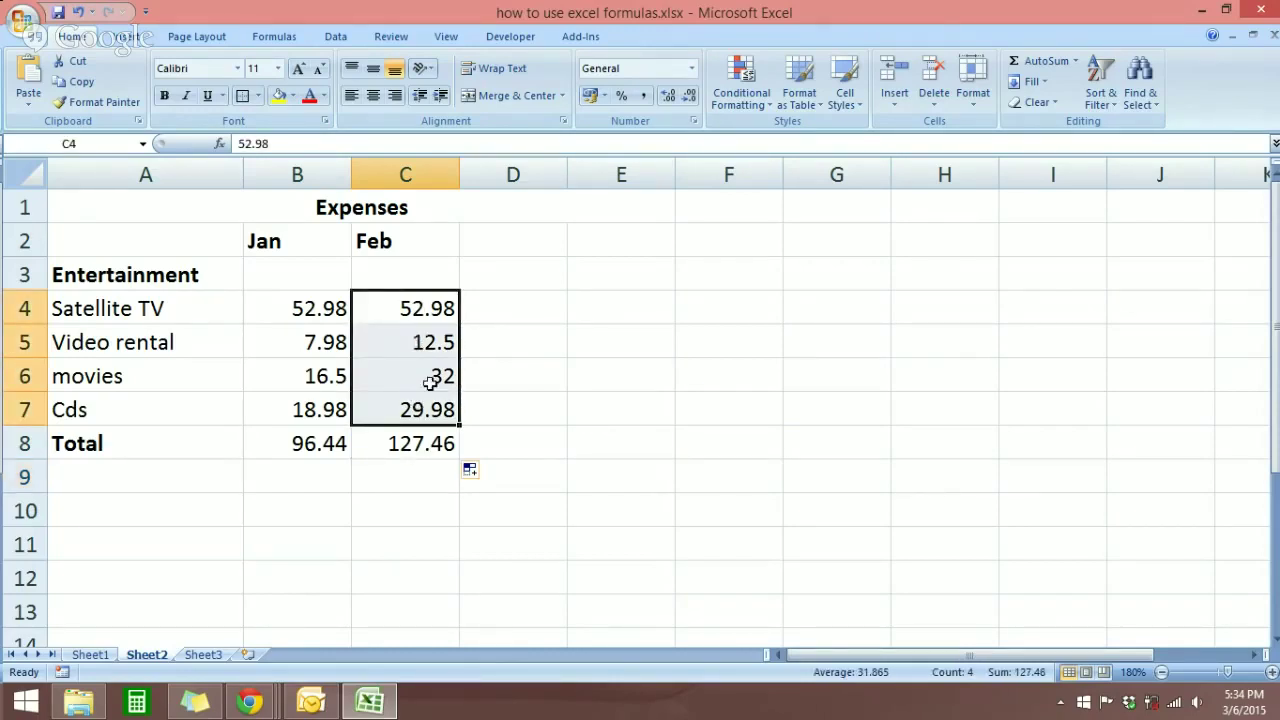
click(416, 510)
click(417, 447)
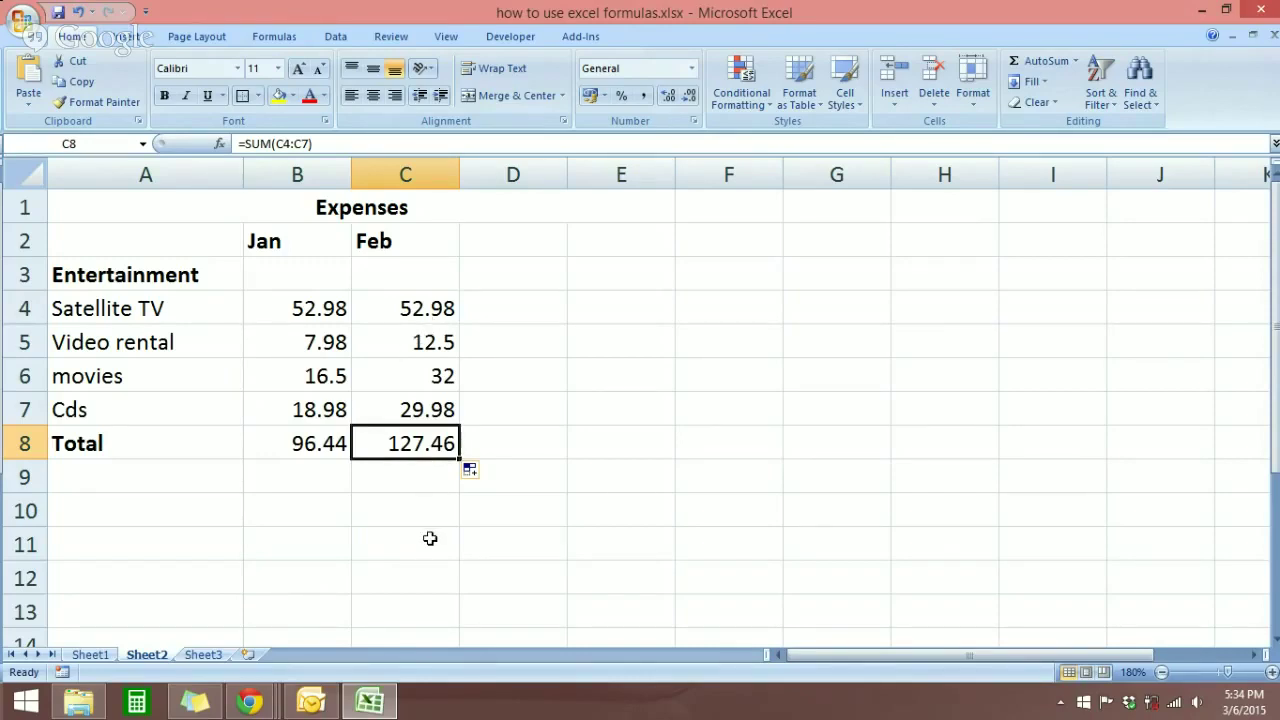
click(428, 540)
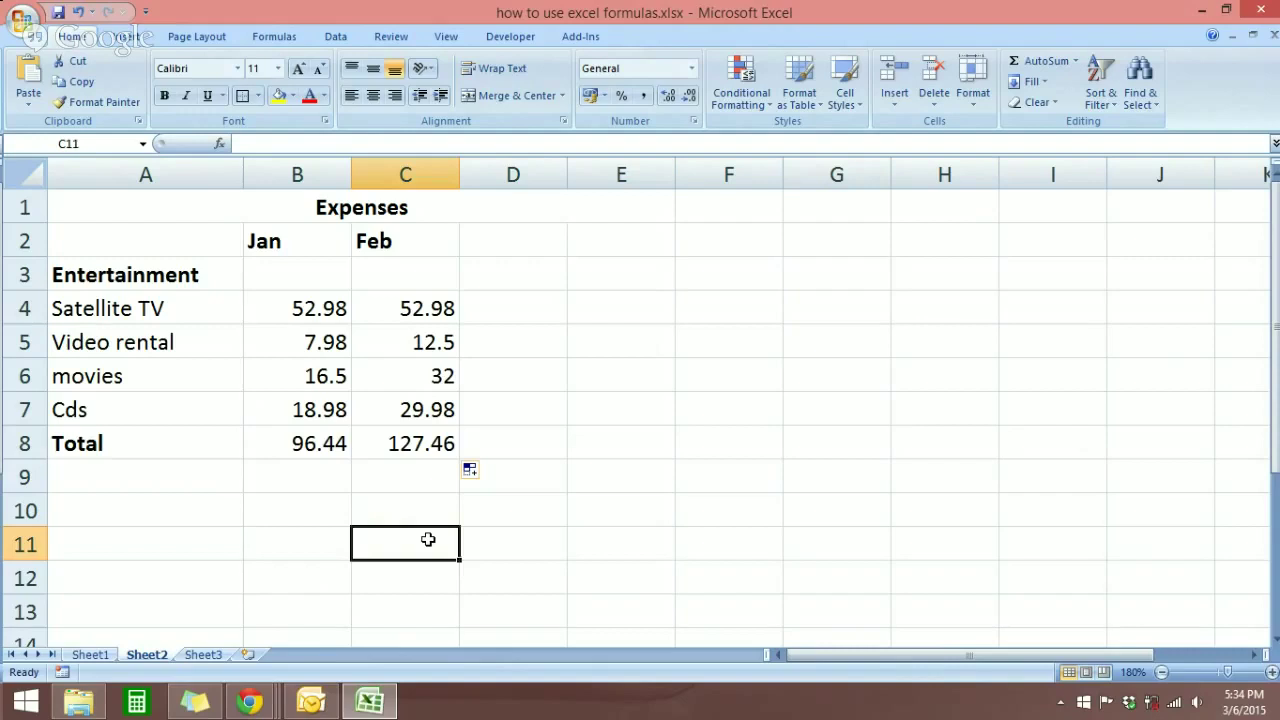
click(400, 308)
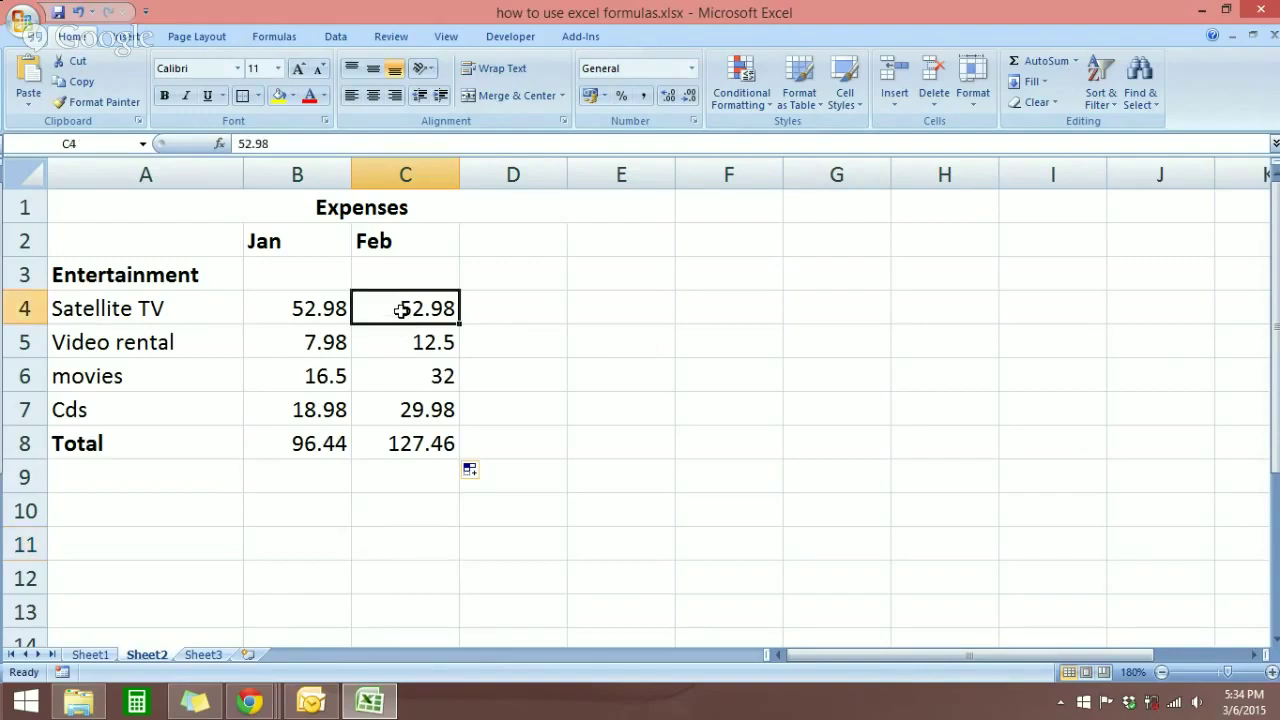
drag(398, 308, 416, 410)
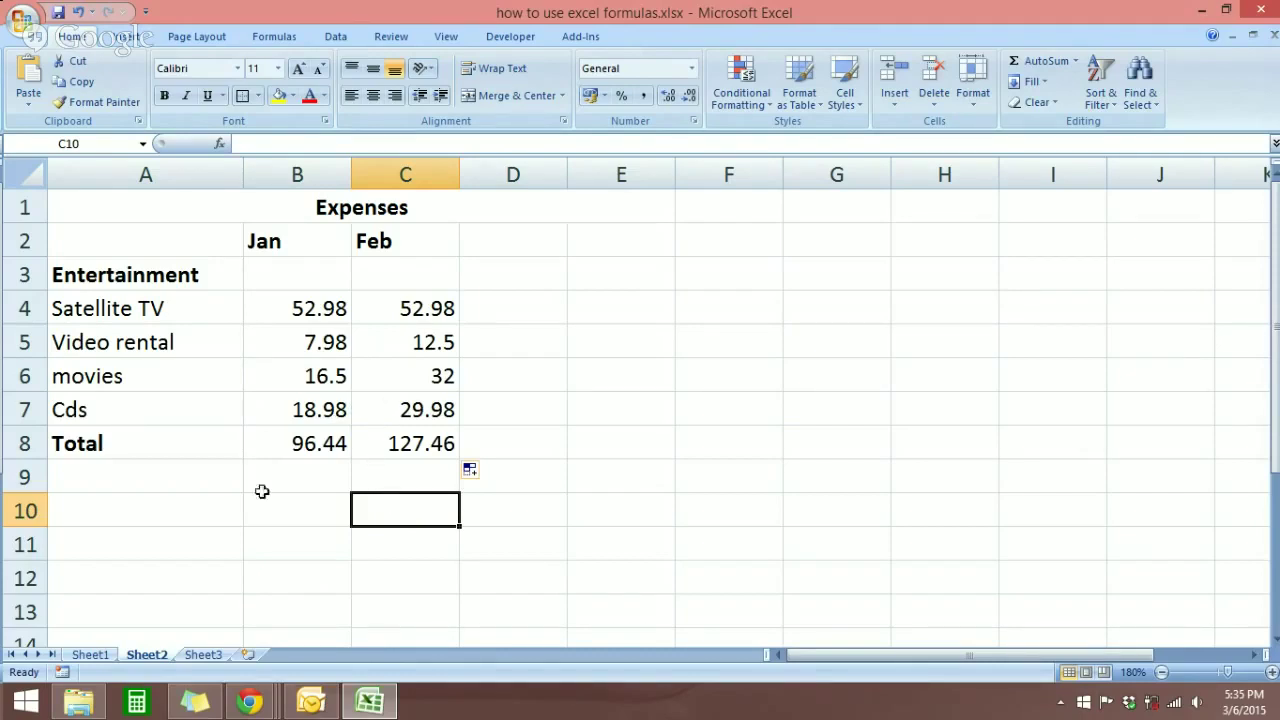
click(135, 415)
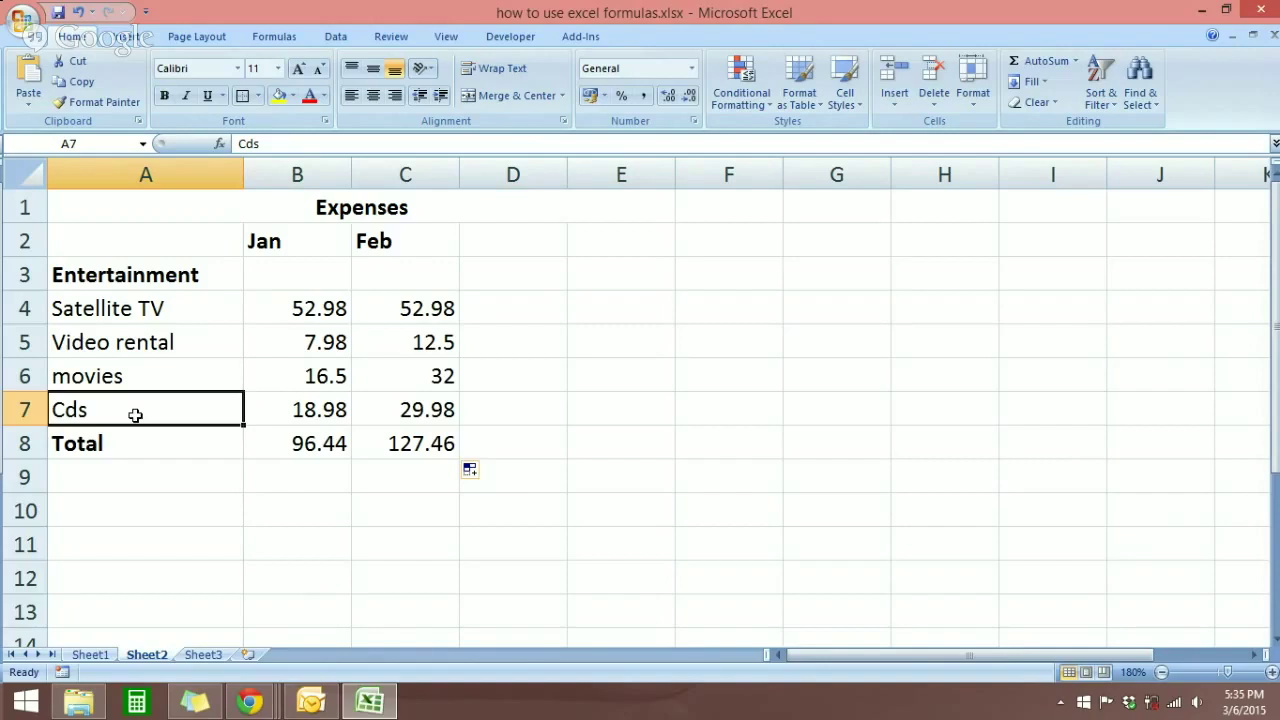
drag(137, 343, 358, 343)
drag(137, 414, 381, 413)
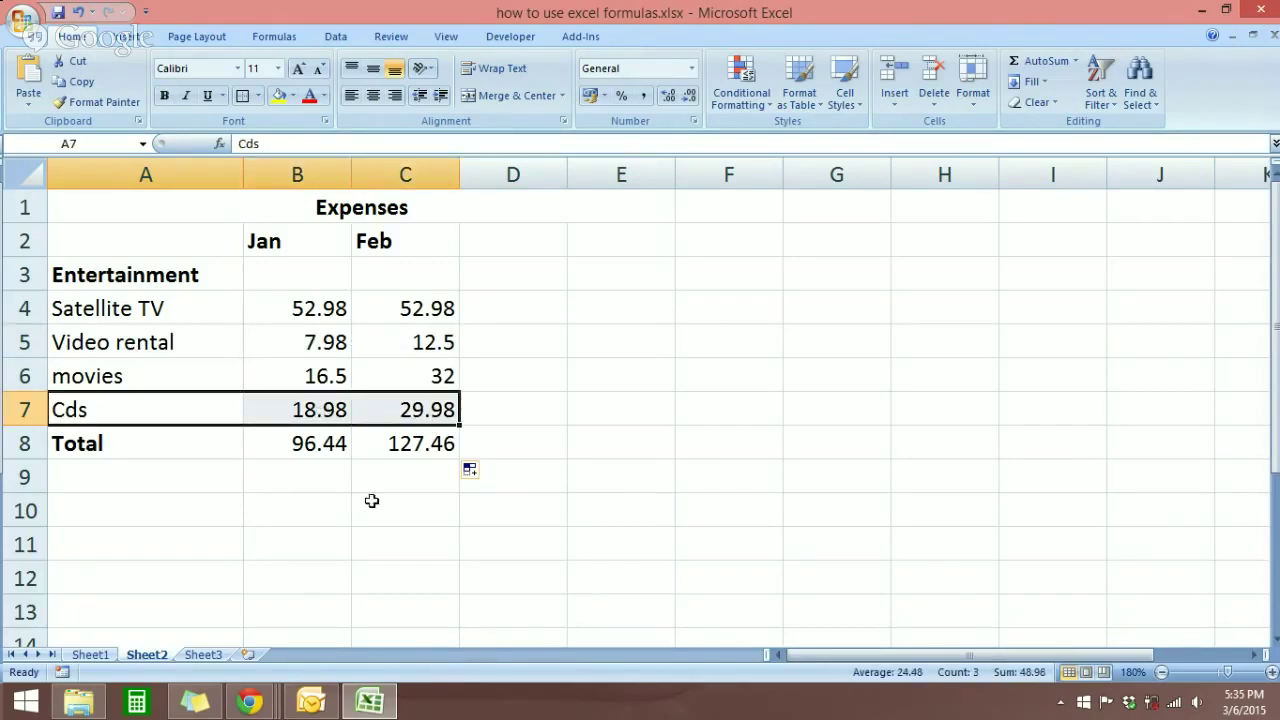
click(379, 545)
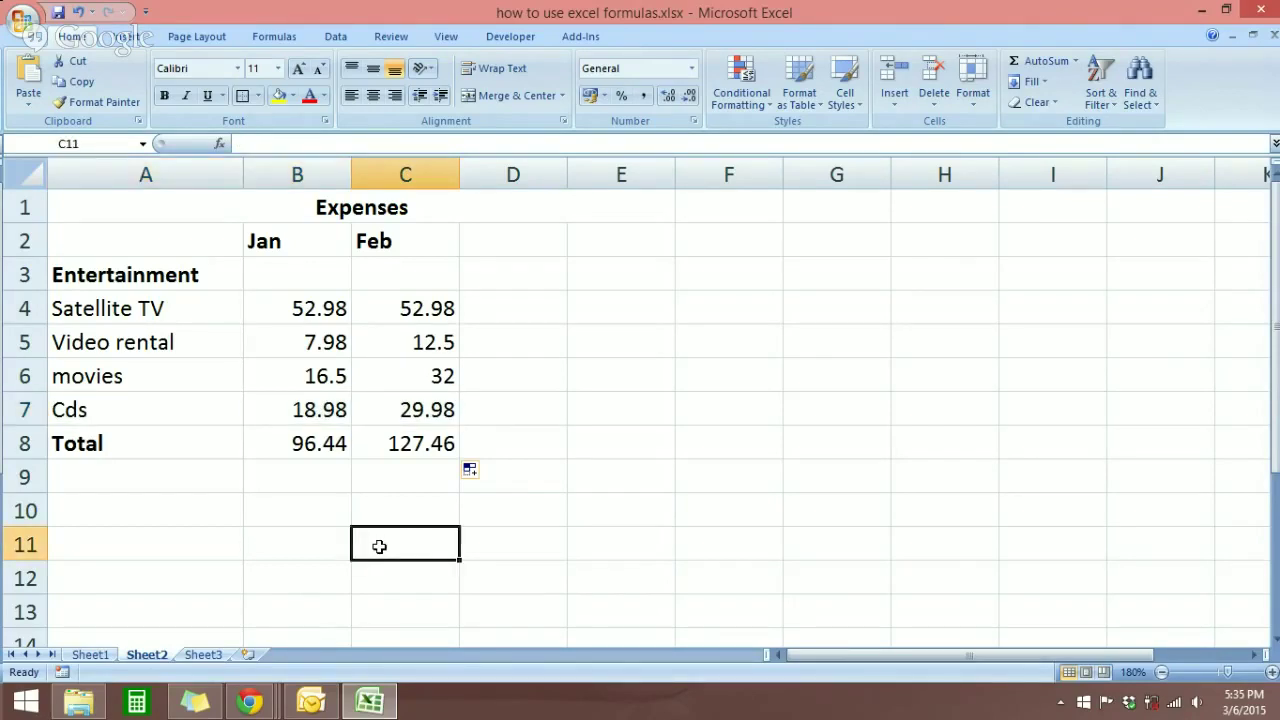
Add the February Video rental and Cds amounts in cell E4 with =SUM(C5,C7) and undo the entry
click(580, 317)
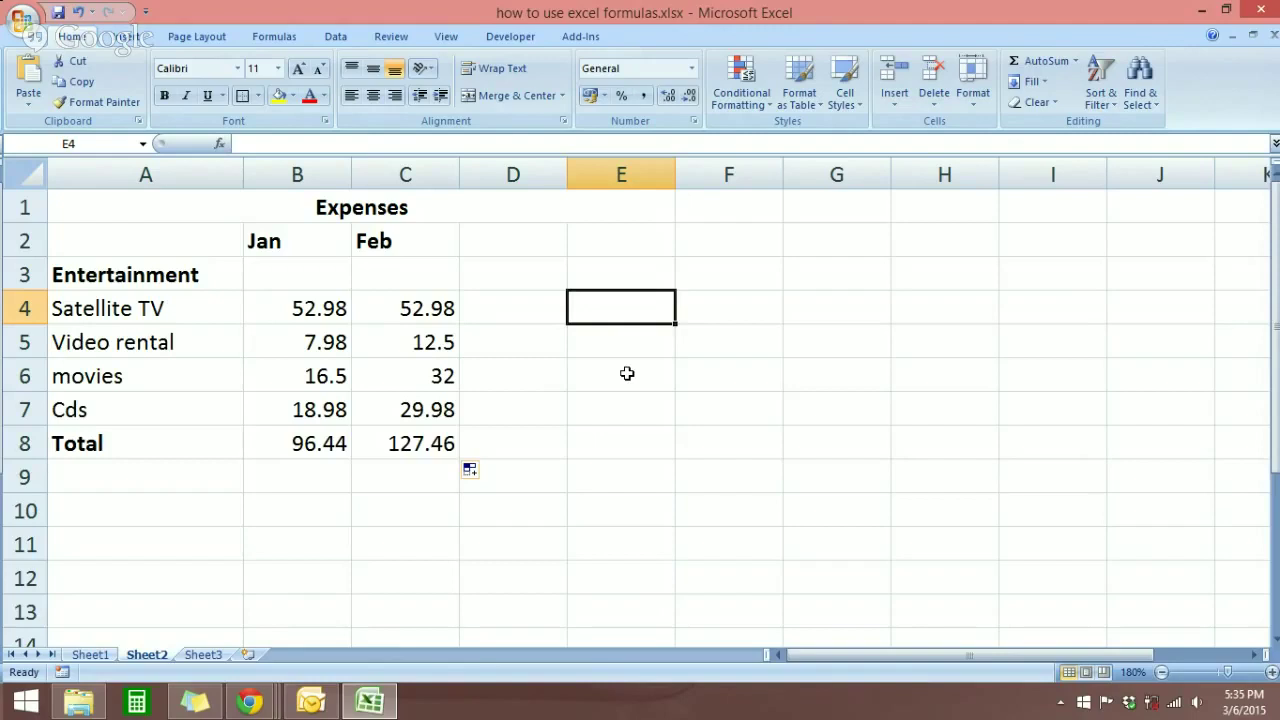
text(=)
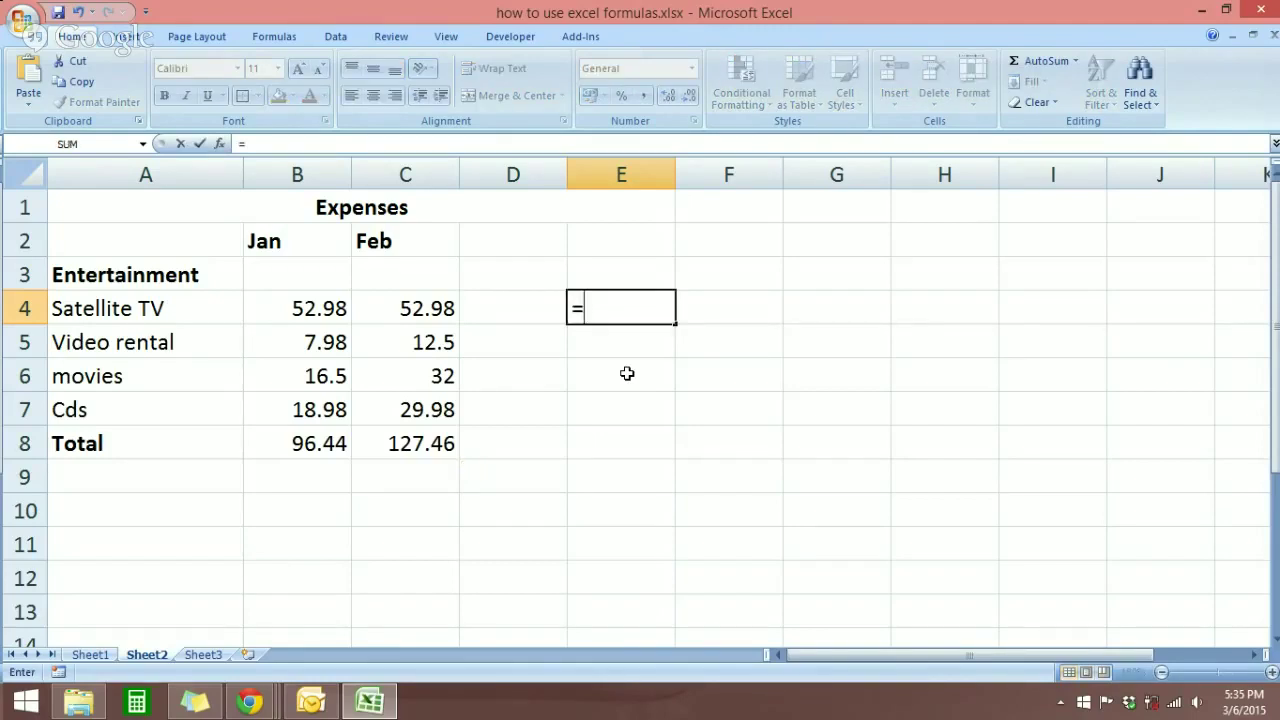
text(sum)
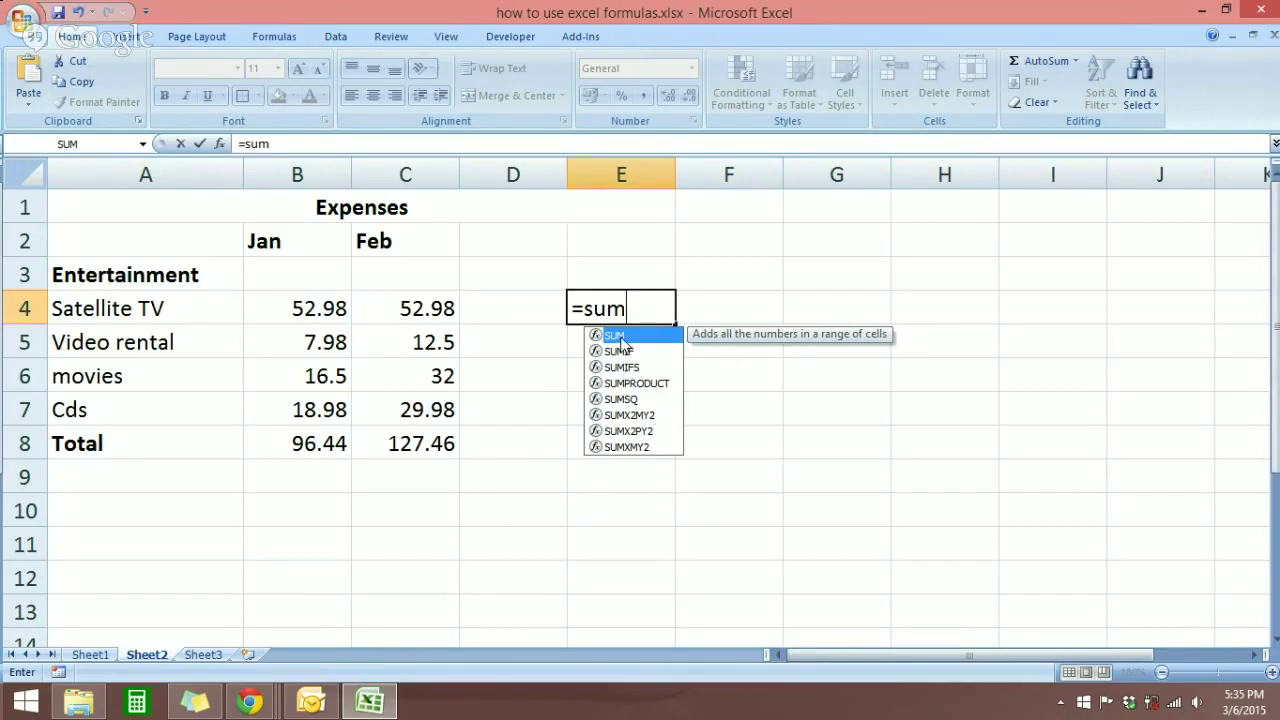
double_click(620, 337)
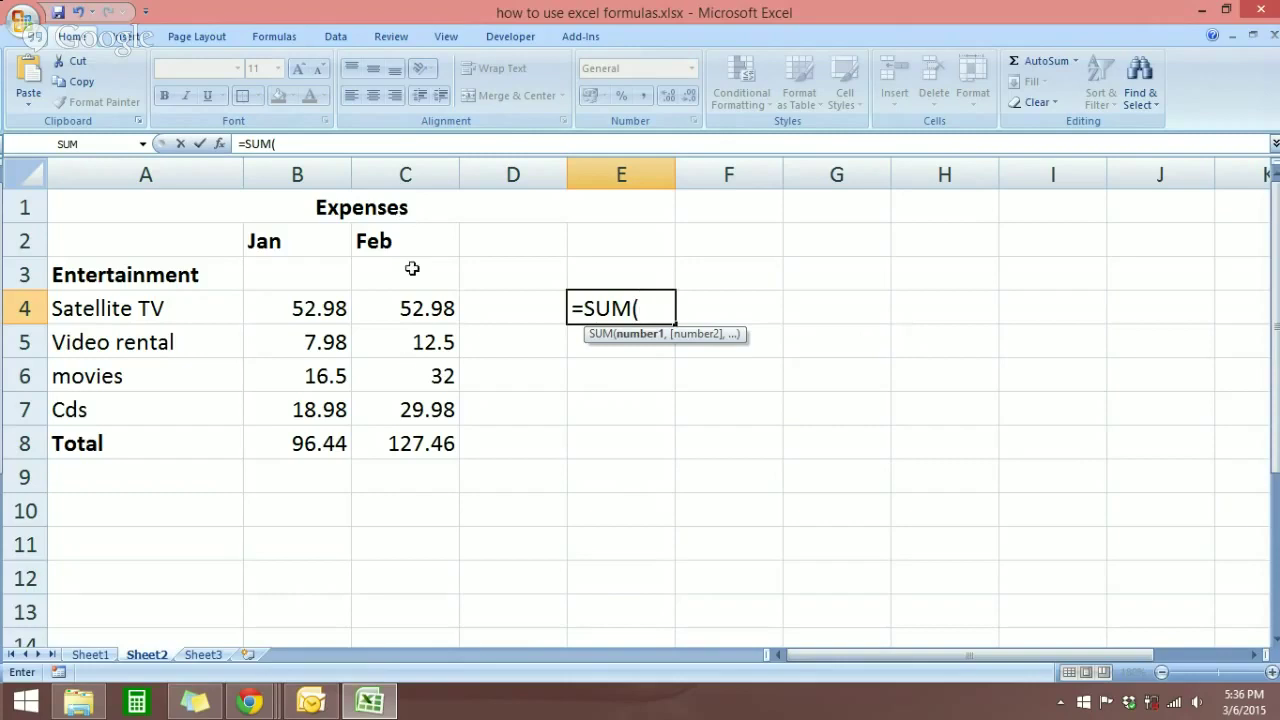
click(413, 347)
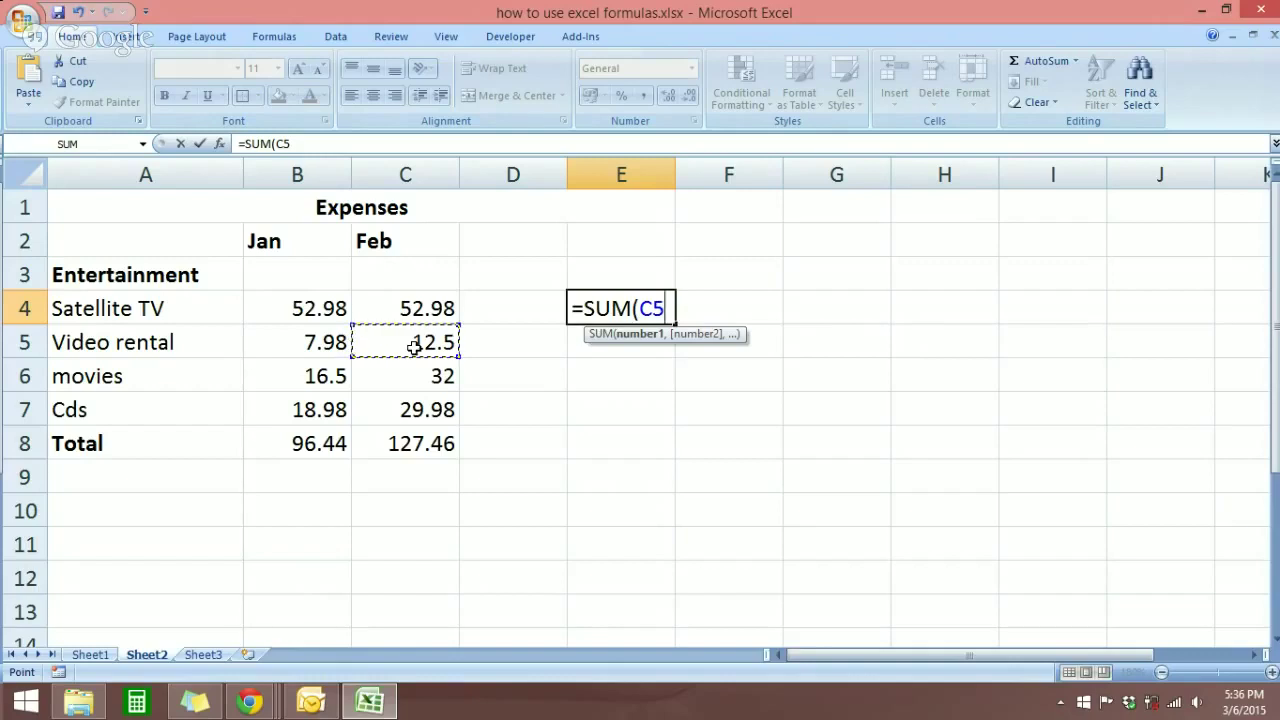
click(443, 410)
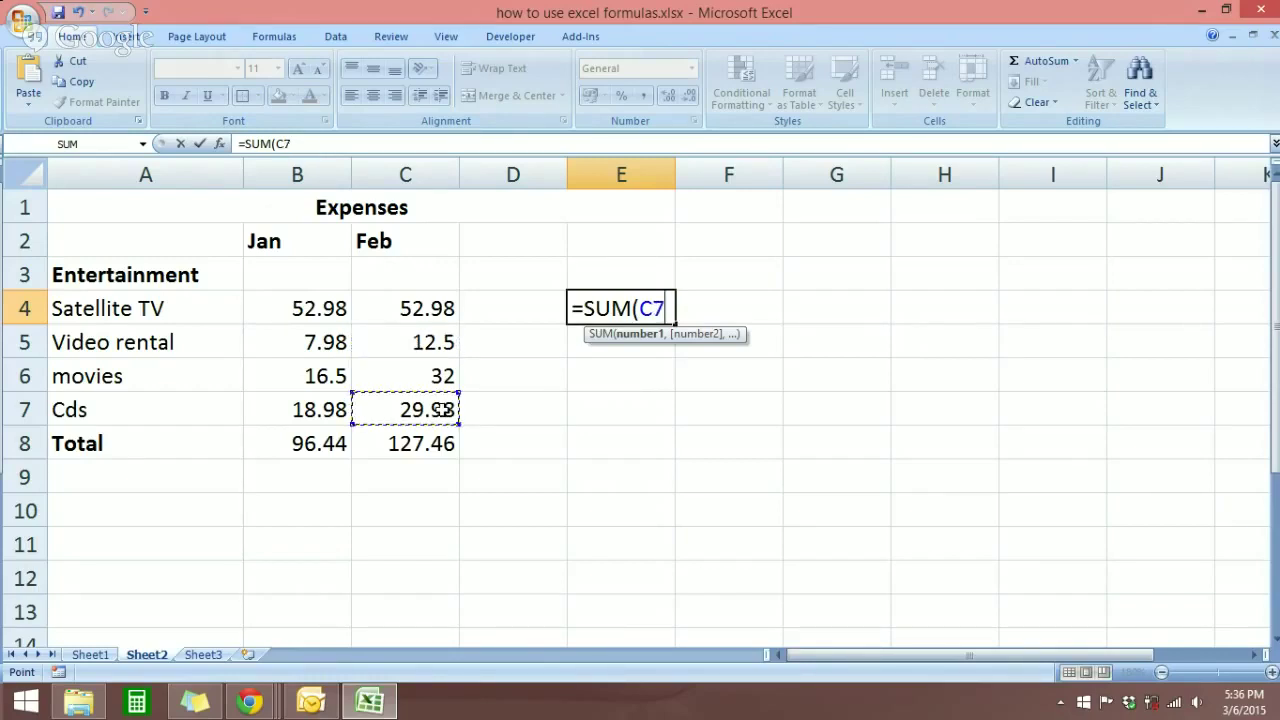
click(432, 347)
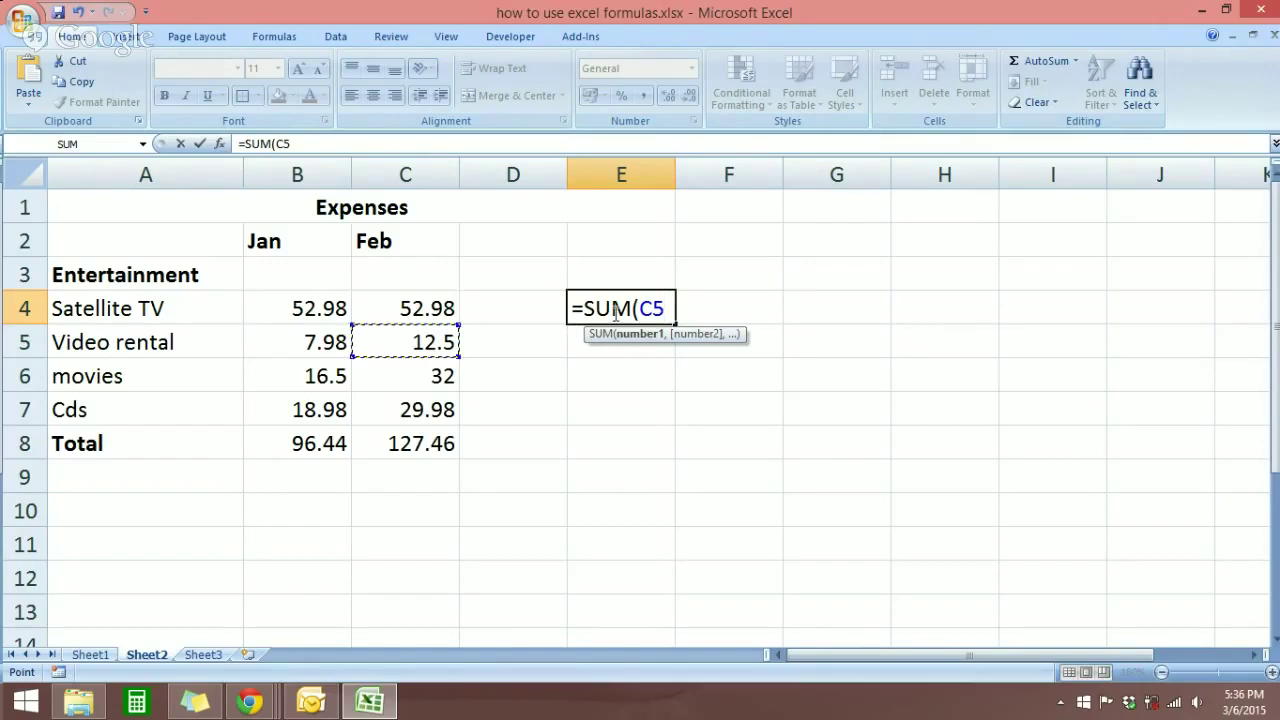
text(,)
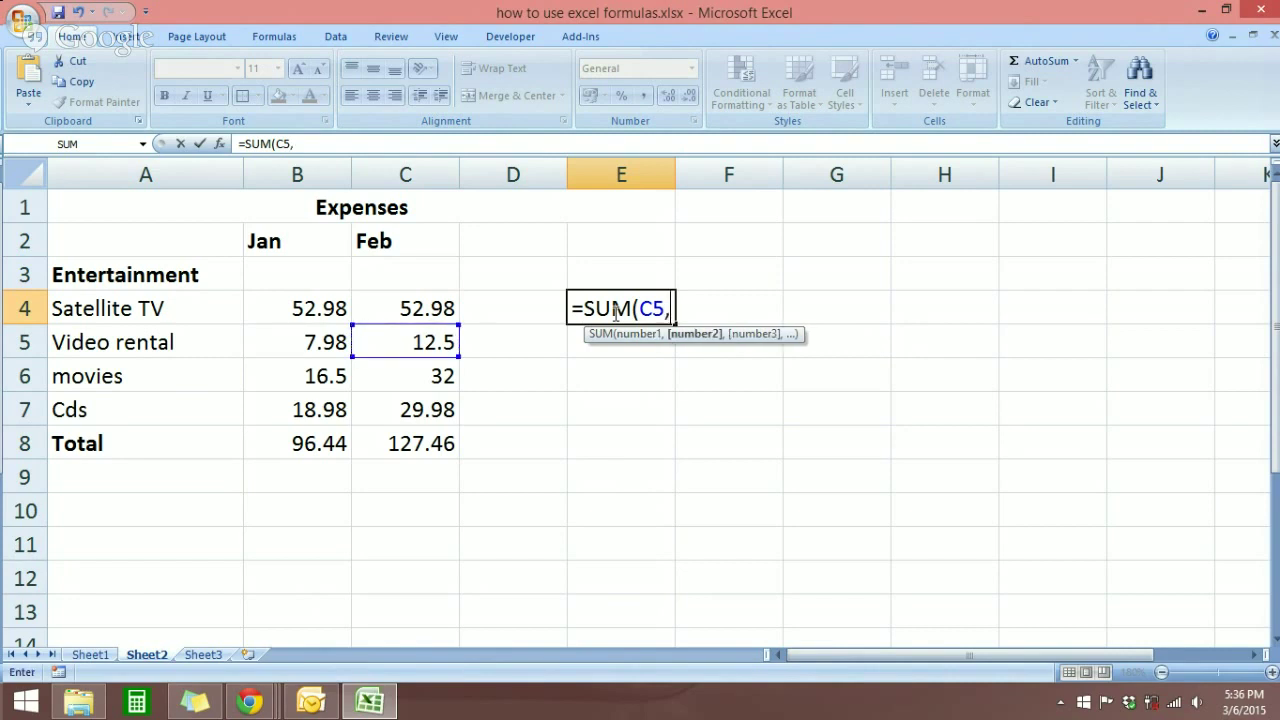
click(420, 410)
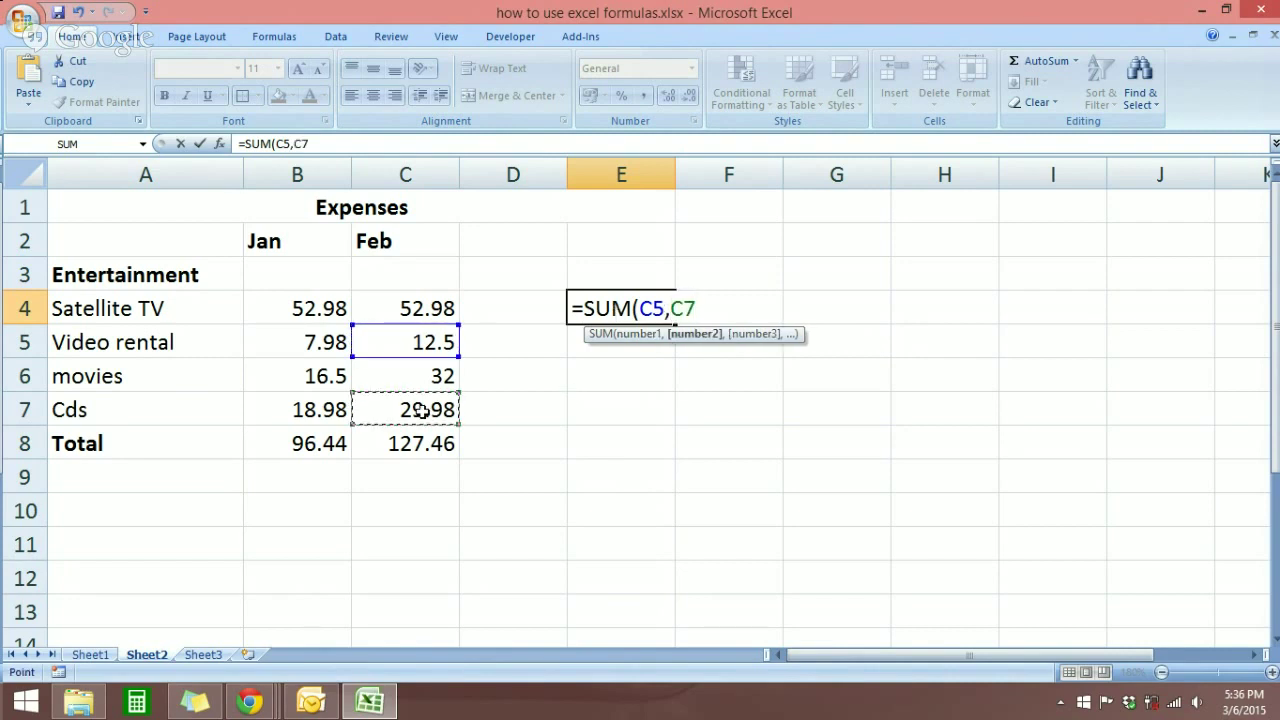
text())
key(Return)
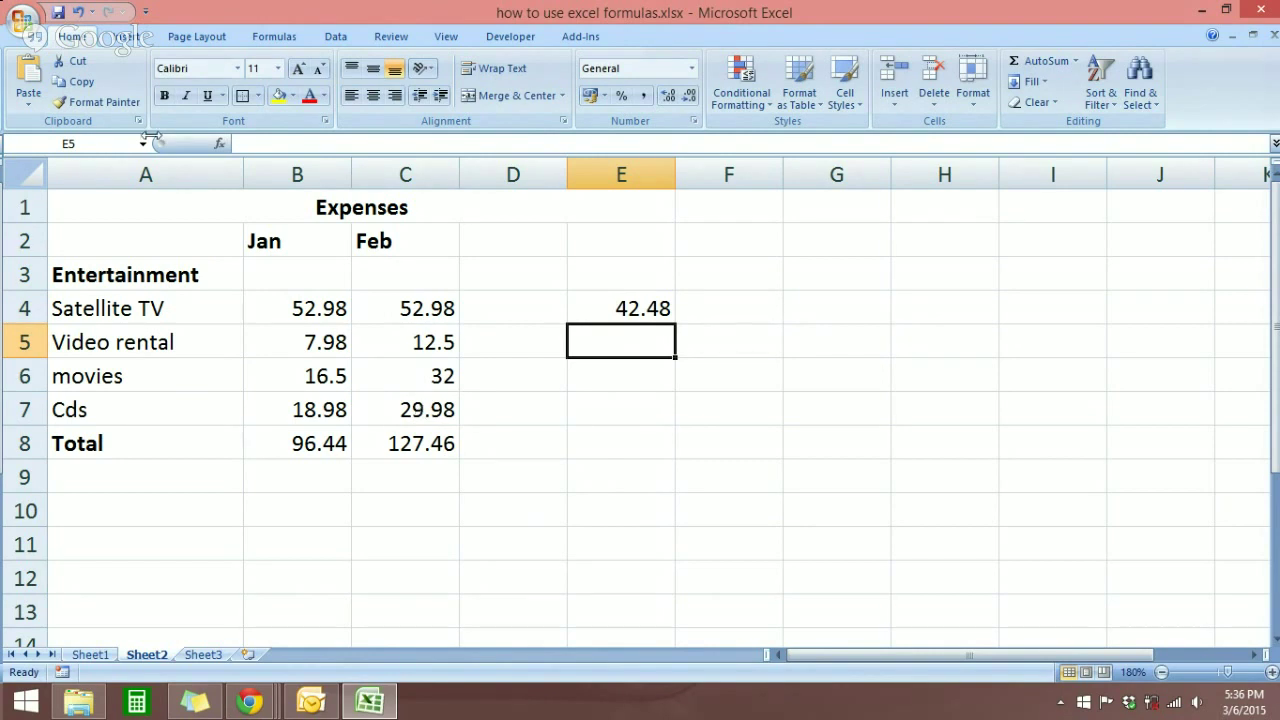
click(76, 12)
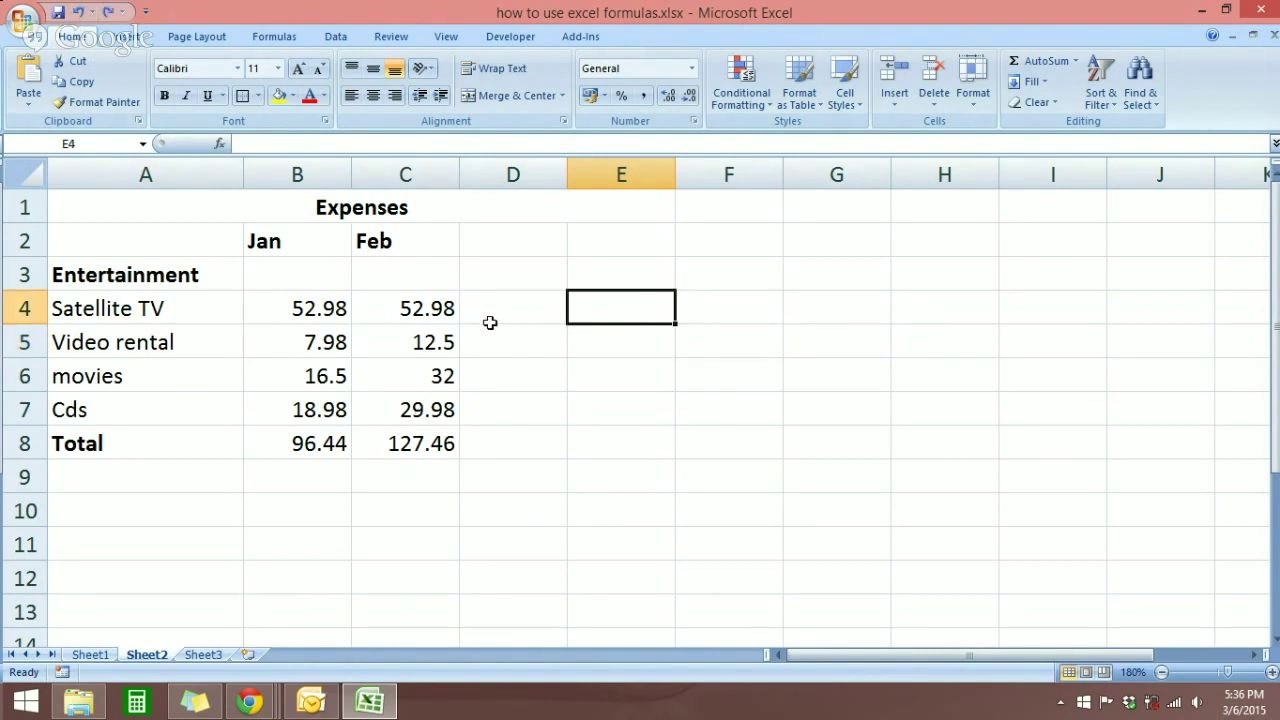
Enter =SUM(C5,C7) in cell E4 to add the February Video rental and Cds amounts
text(=)
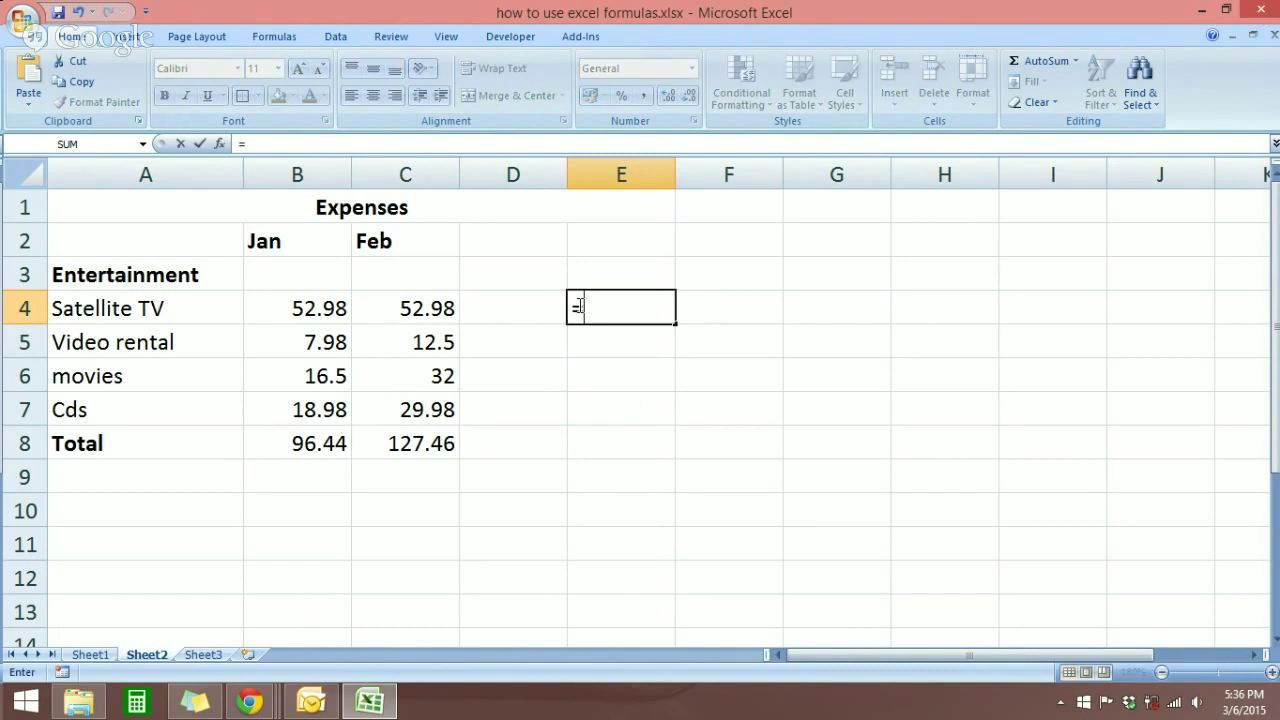
text(sum)
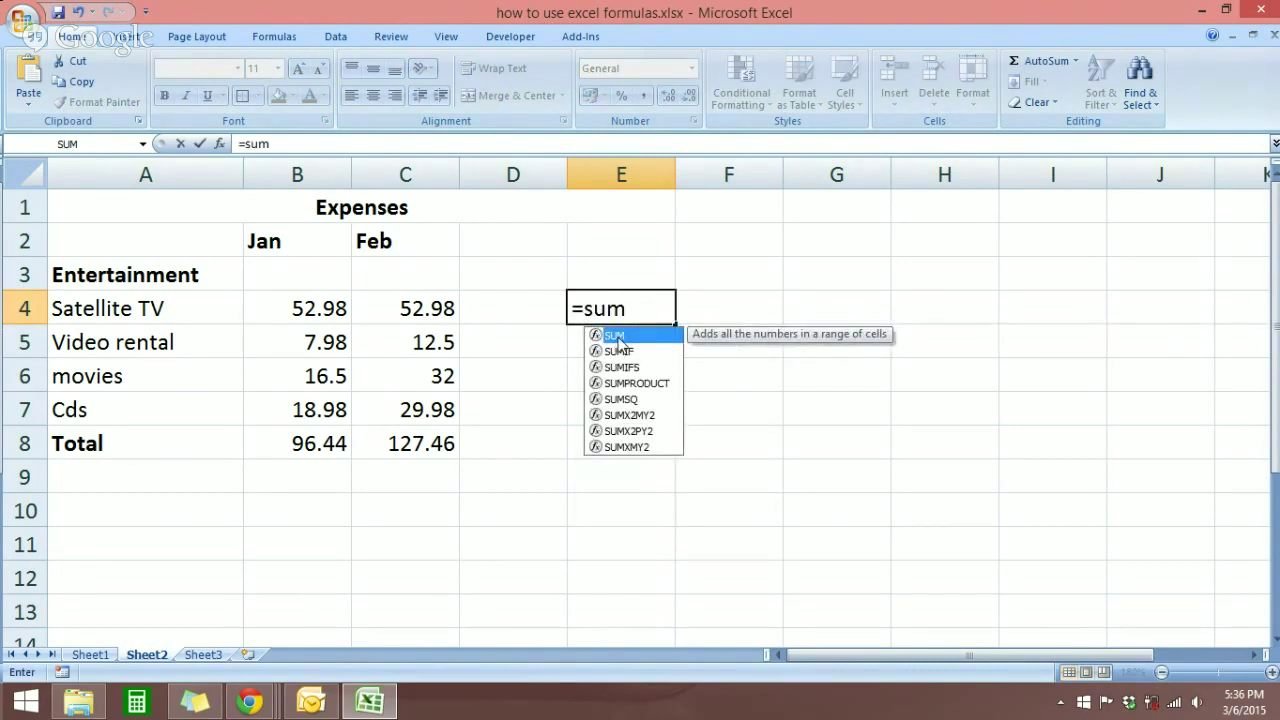
key(Tab)
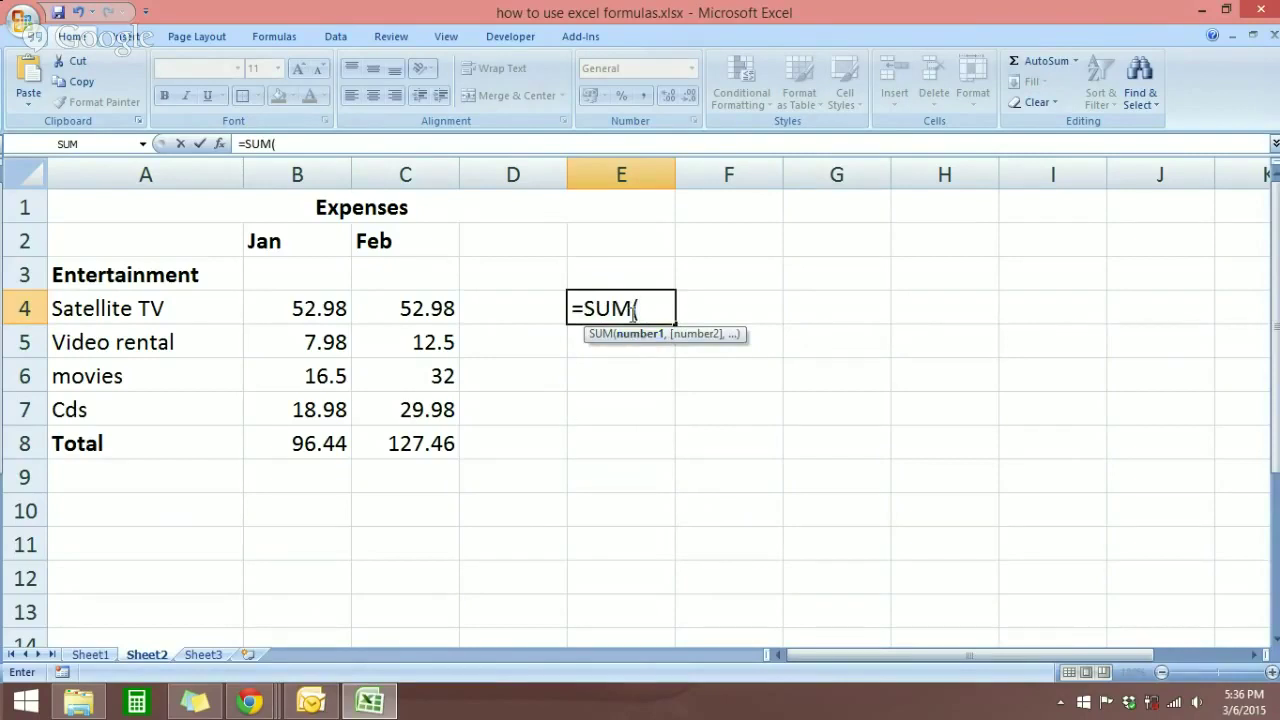
click(425, 344)
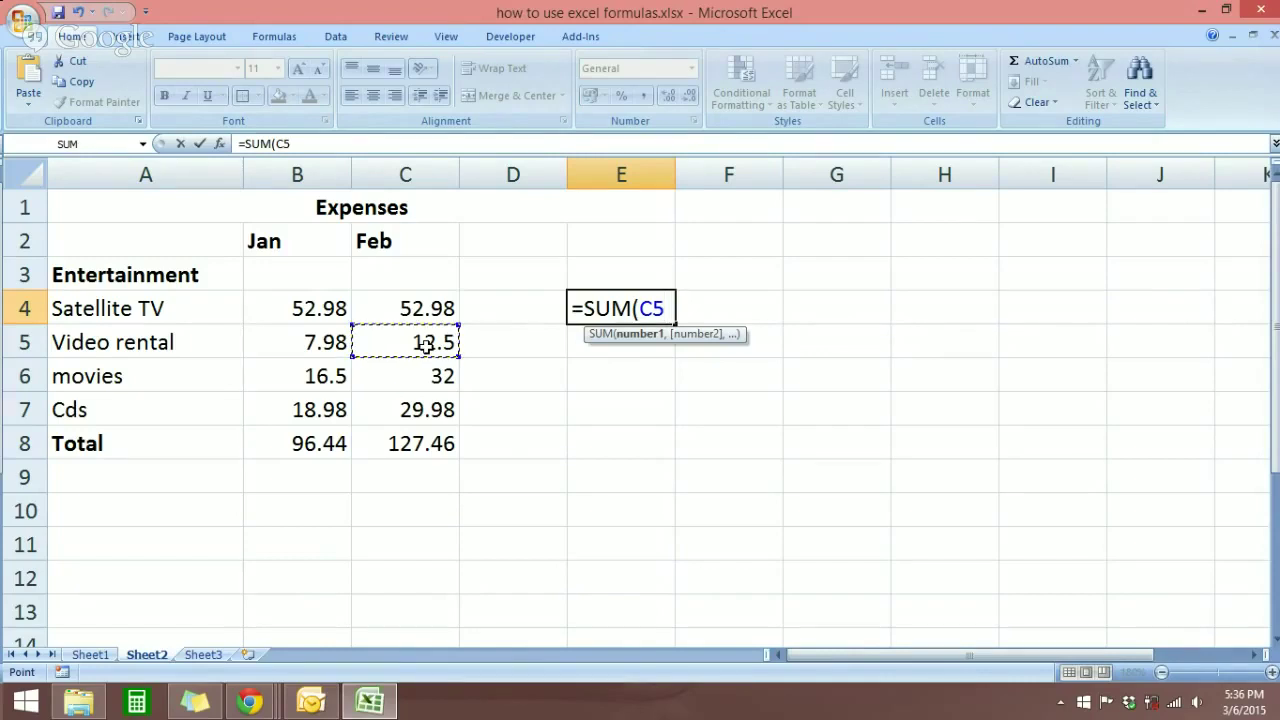
text(,)
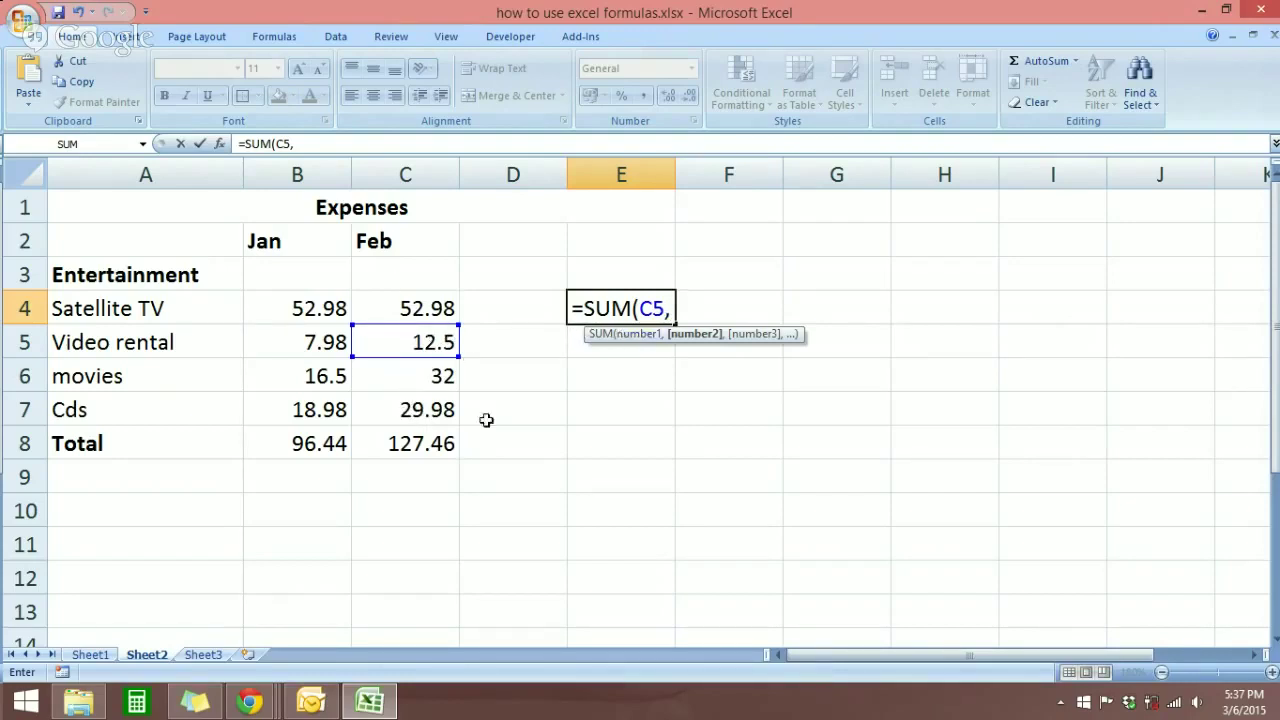
click(430, 414)
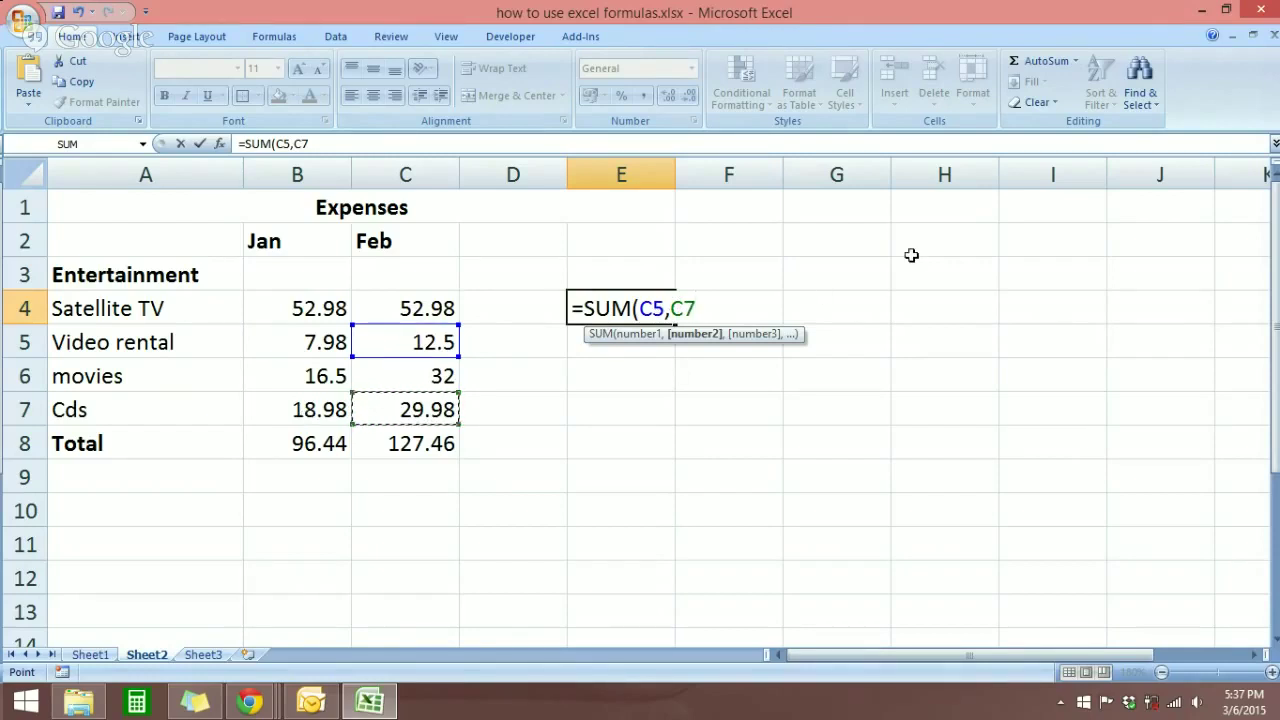
text())
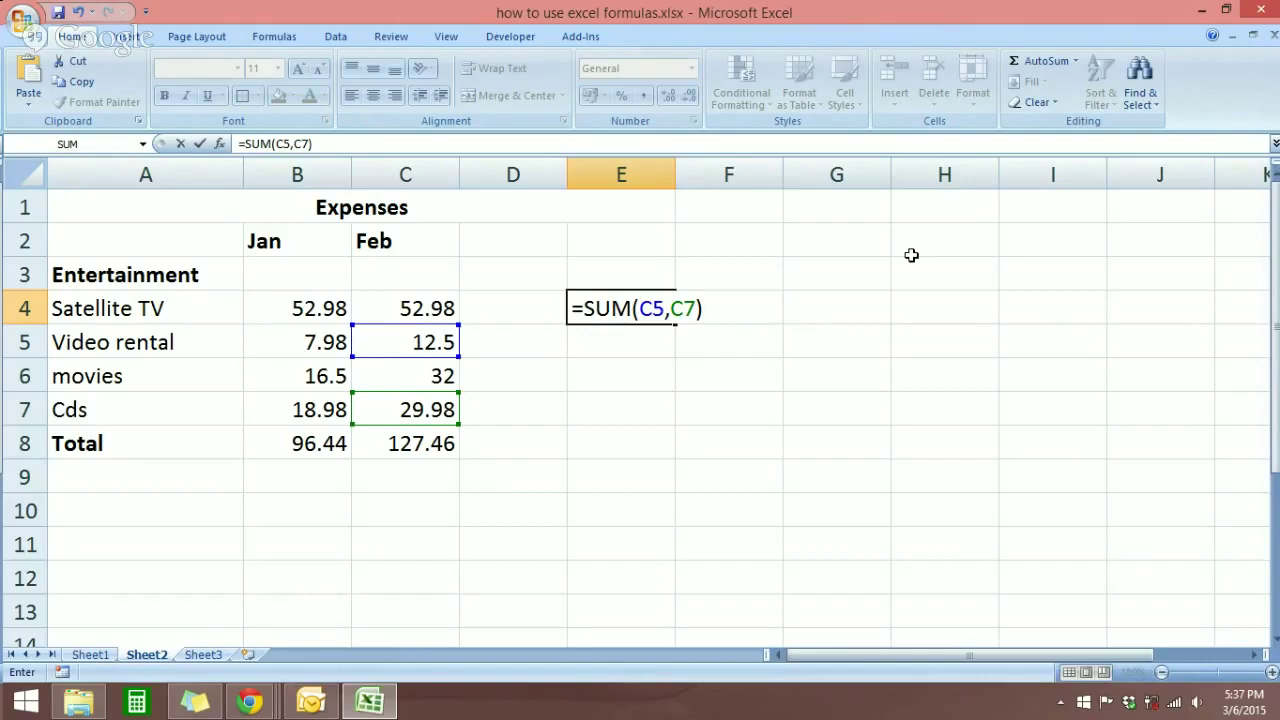
key(Return)
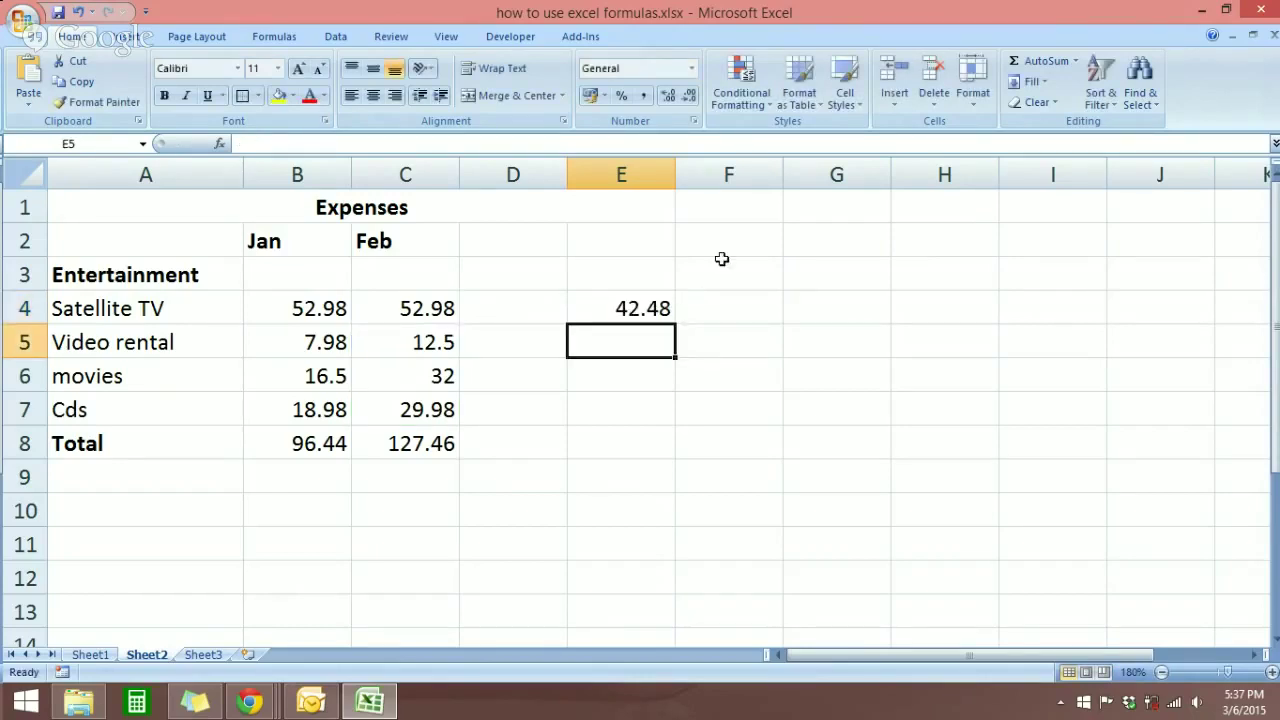
Check the formula stored in cell E4 and the two amounts it adds, in C5 and C7
click(618, 312)
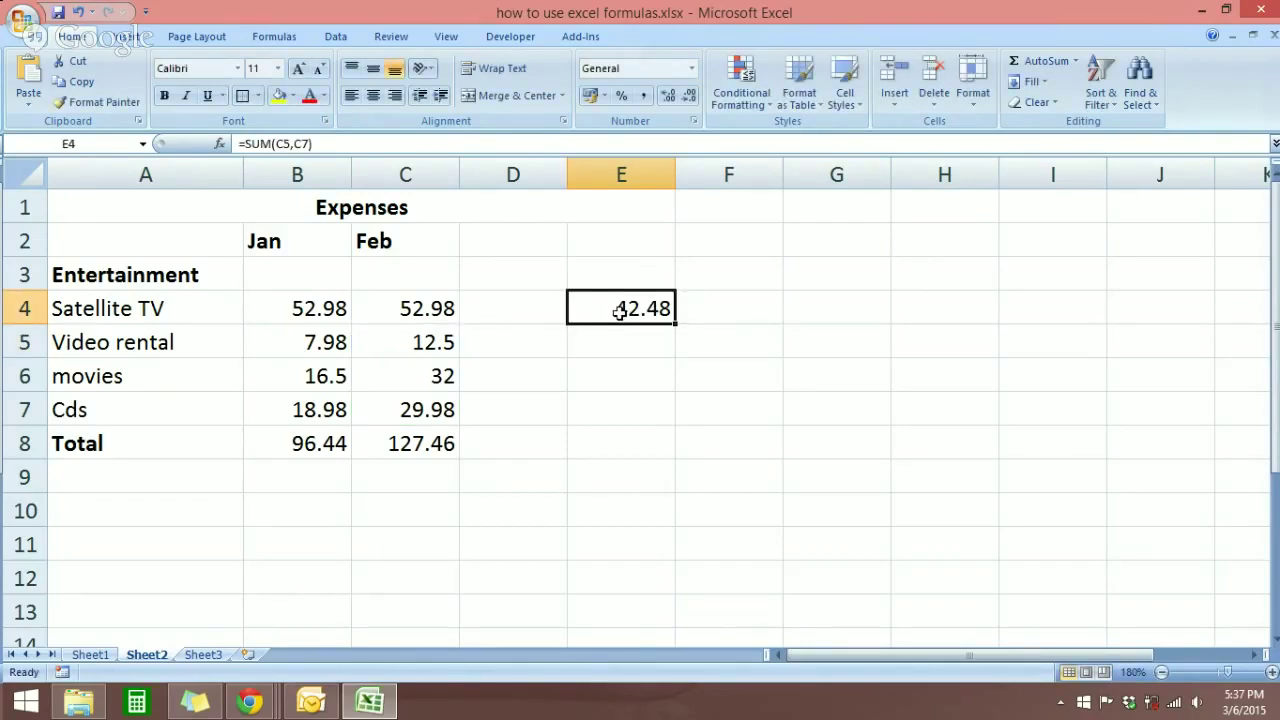
click(434, 342)
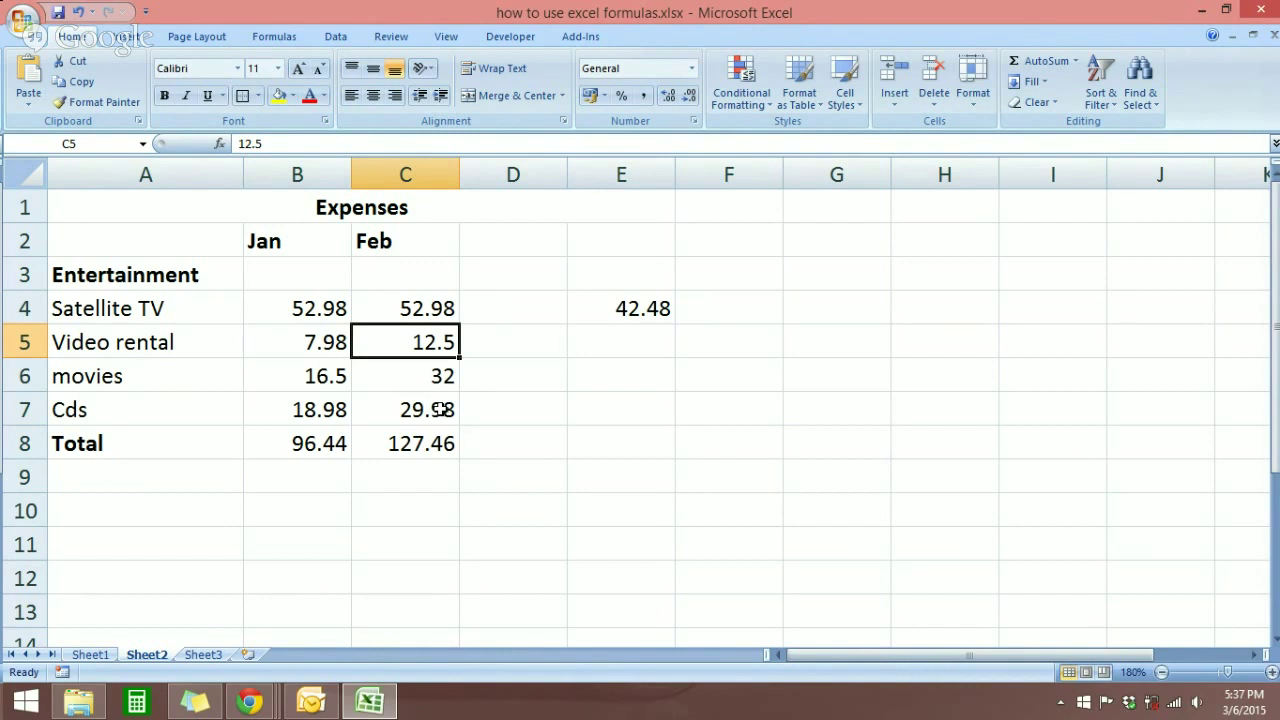
click(440, 410)
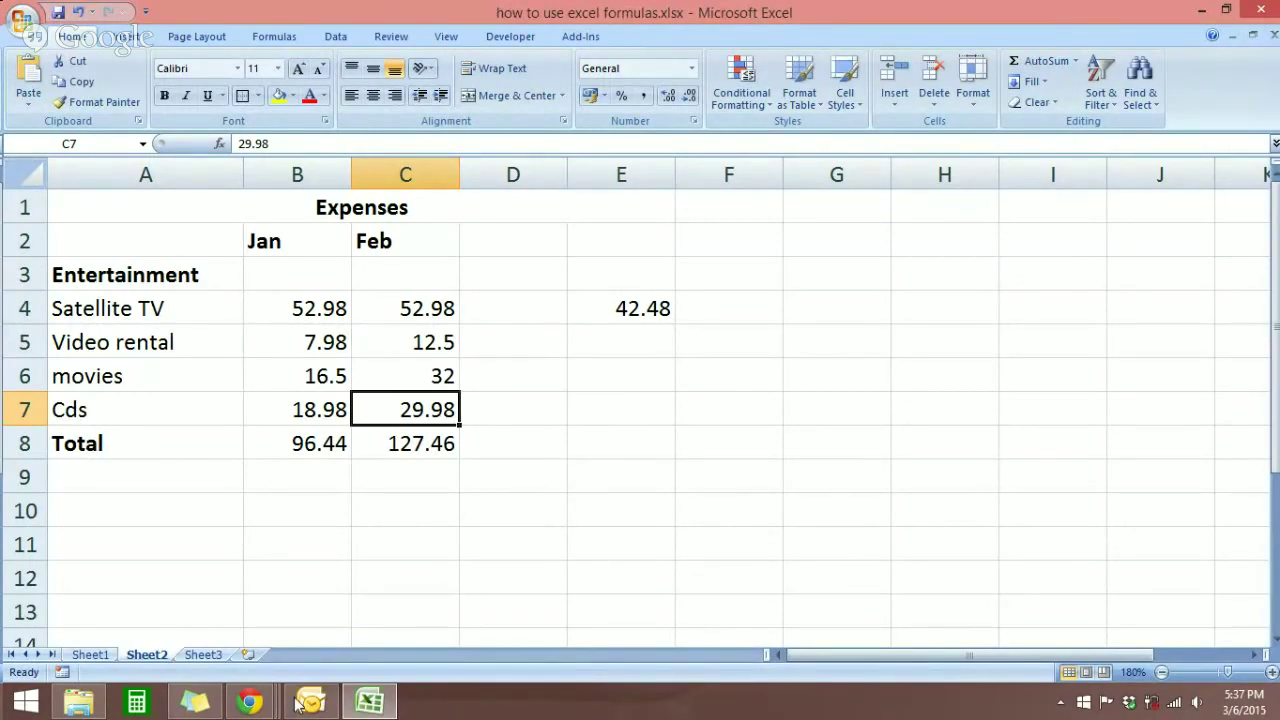
mouse_move(250, 702)
click(287, 653)
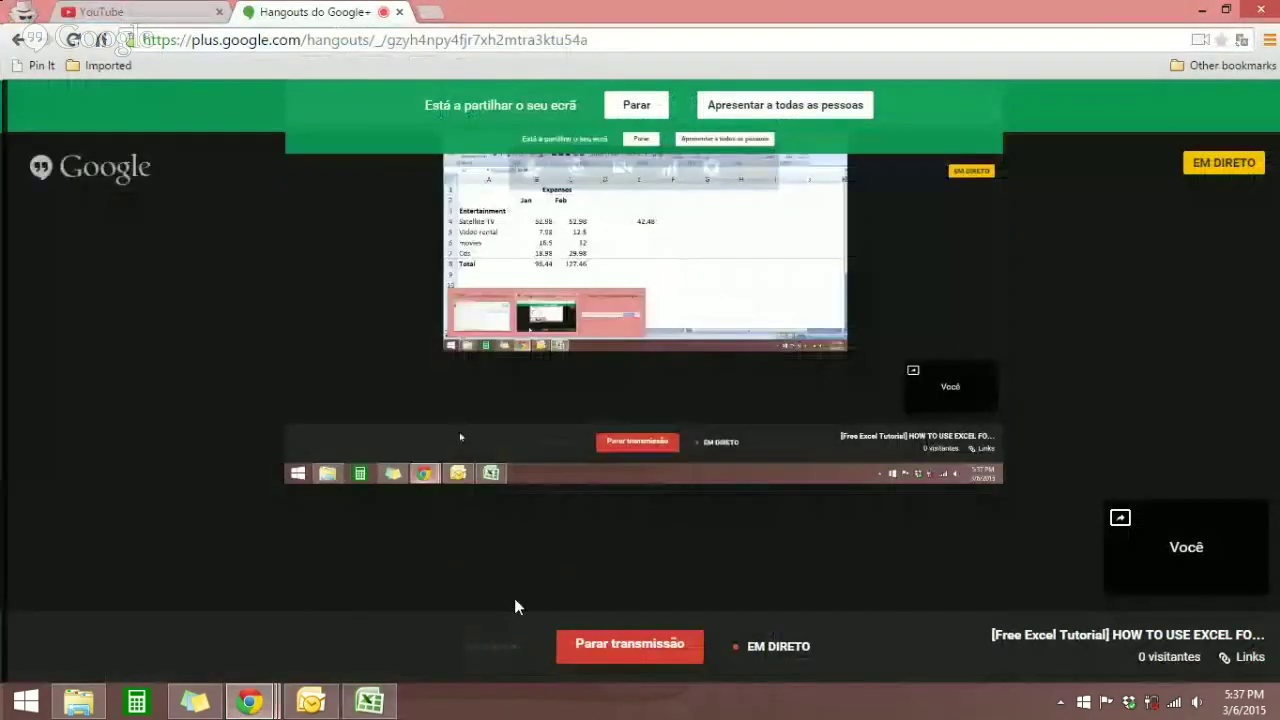